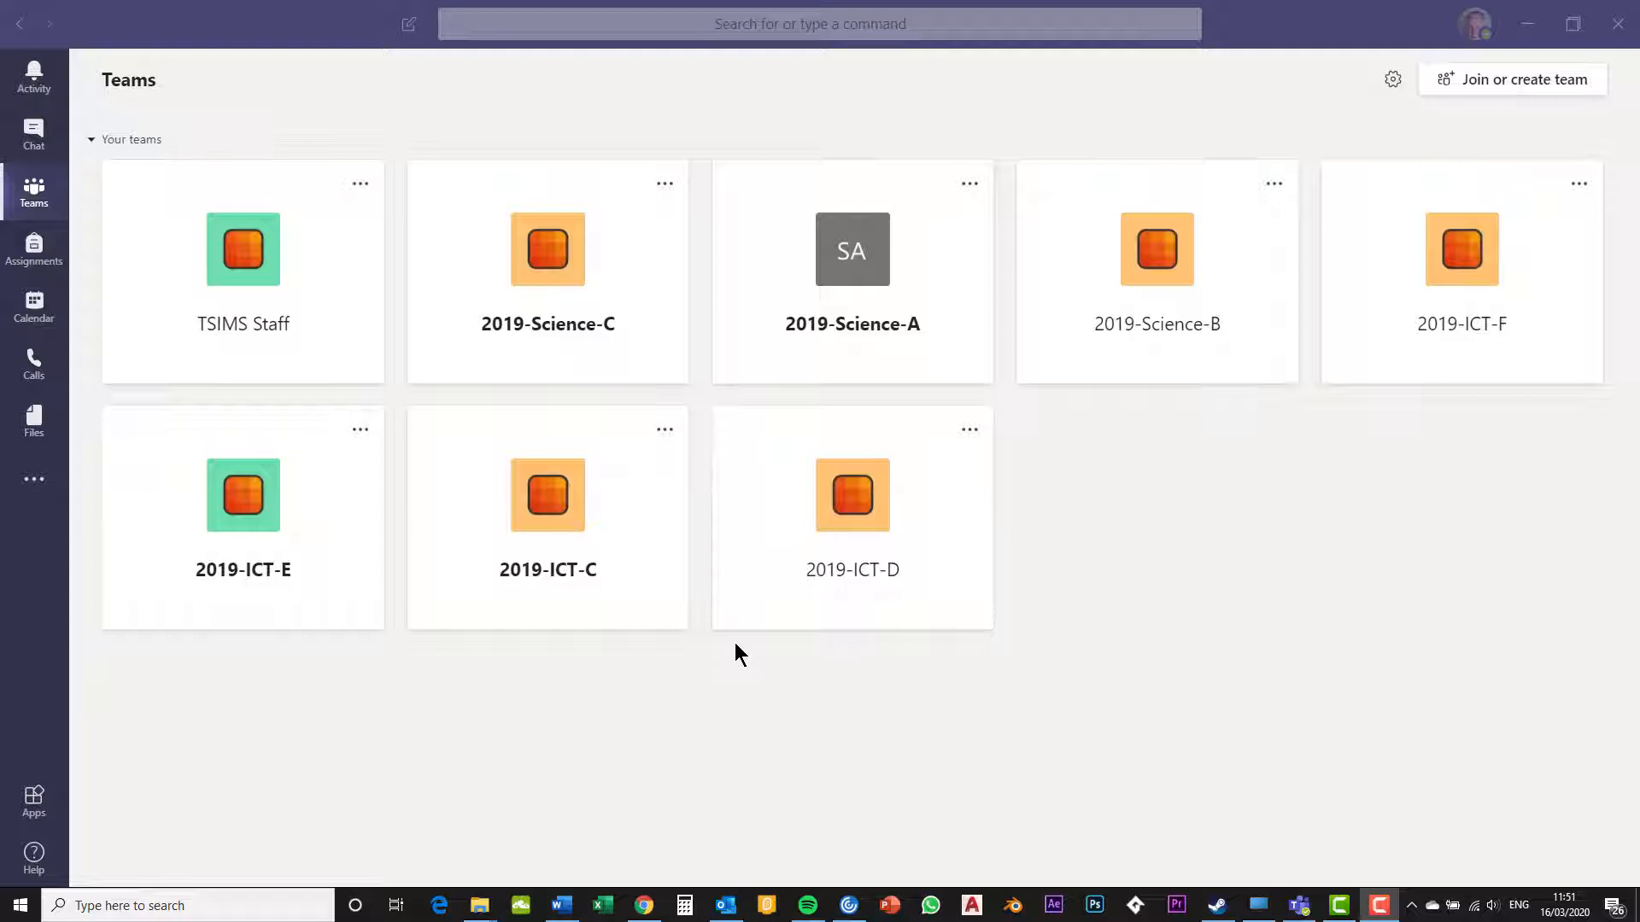
# - In the 2019-Science-B team, remove the worksheet attached to the unsent post and open the General channel's files
pyautogui.click(30, 205)
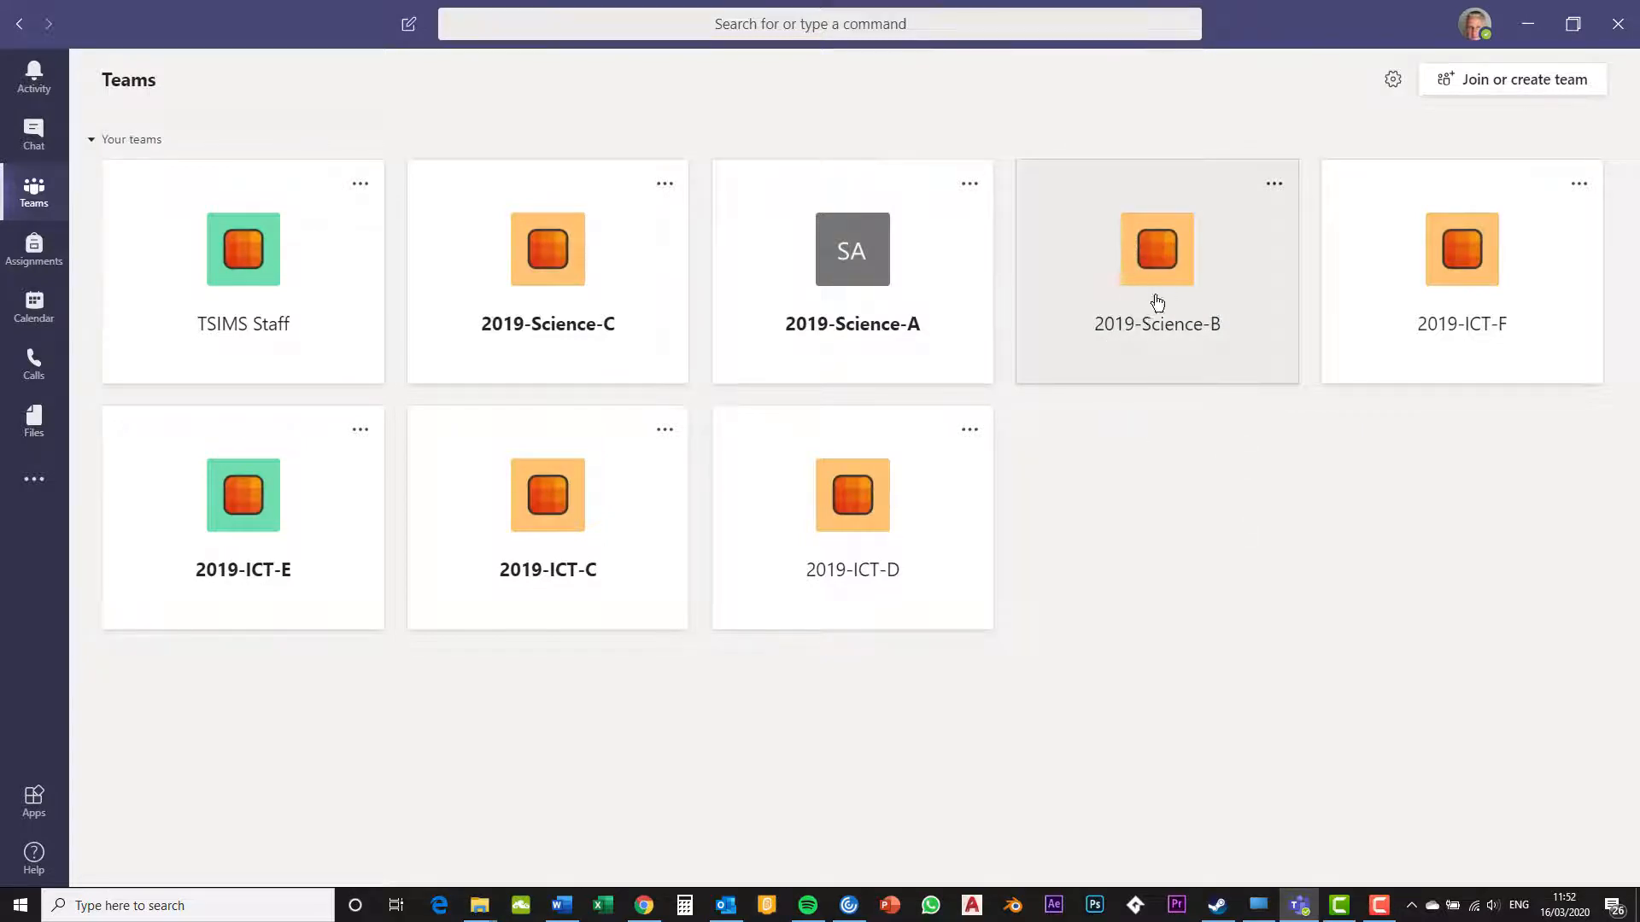
pyautogui.click(1159, 268)
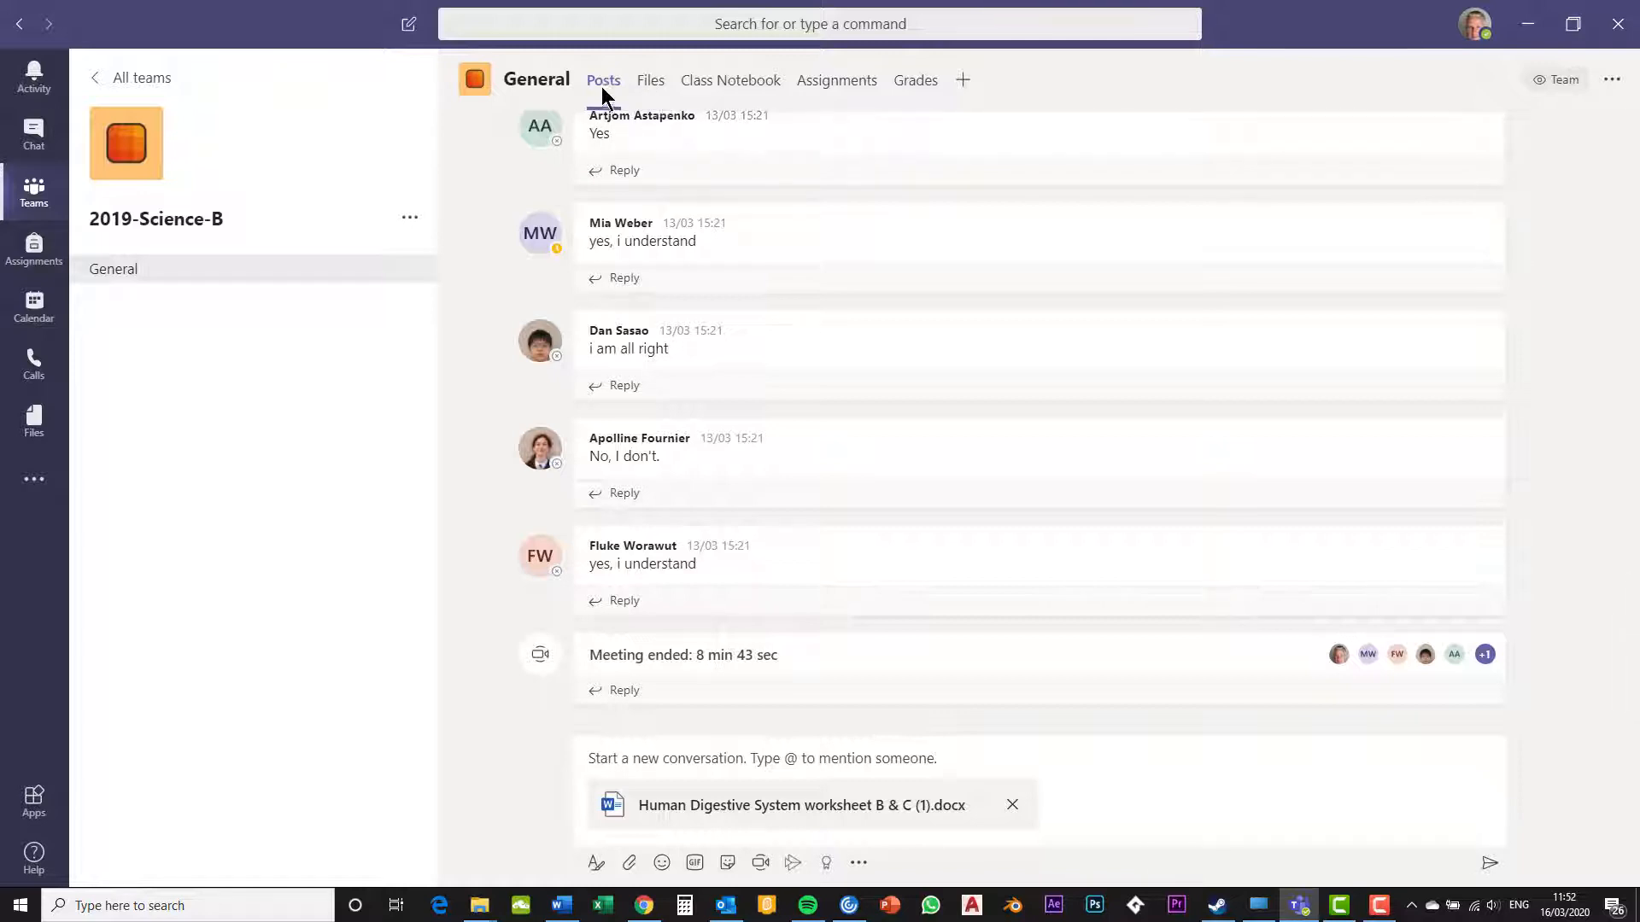
pyautogui.click(1012, 805)
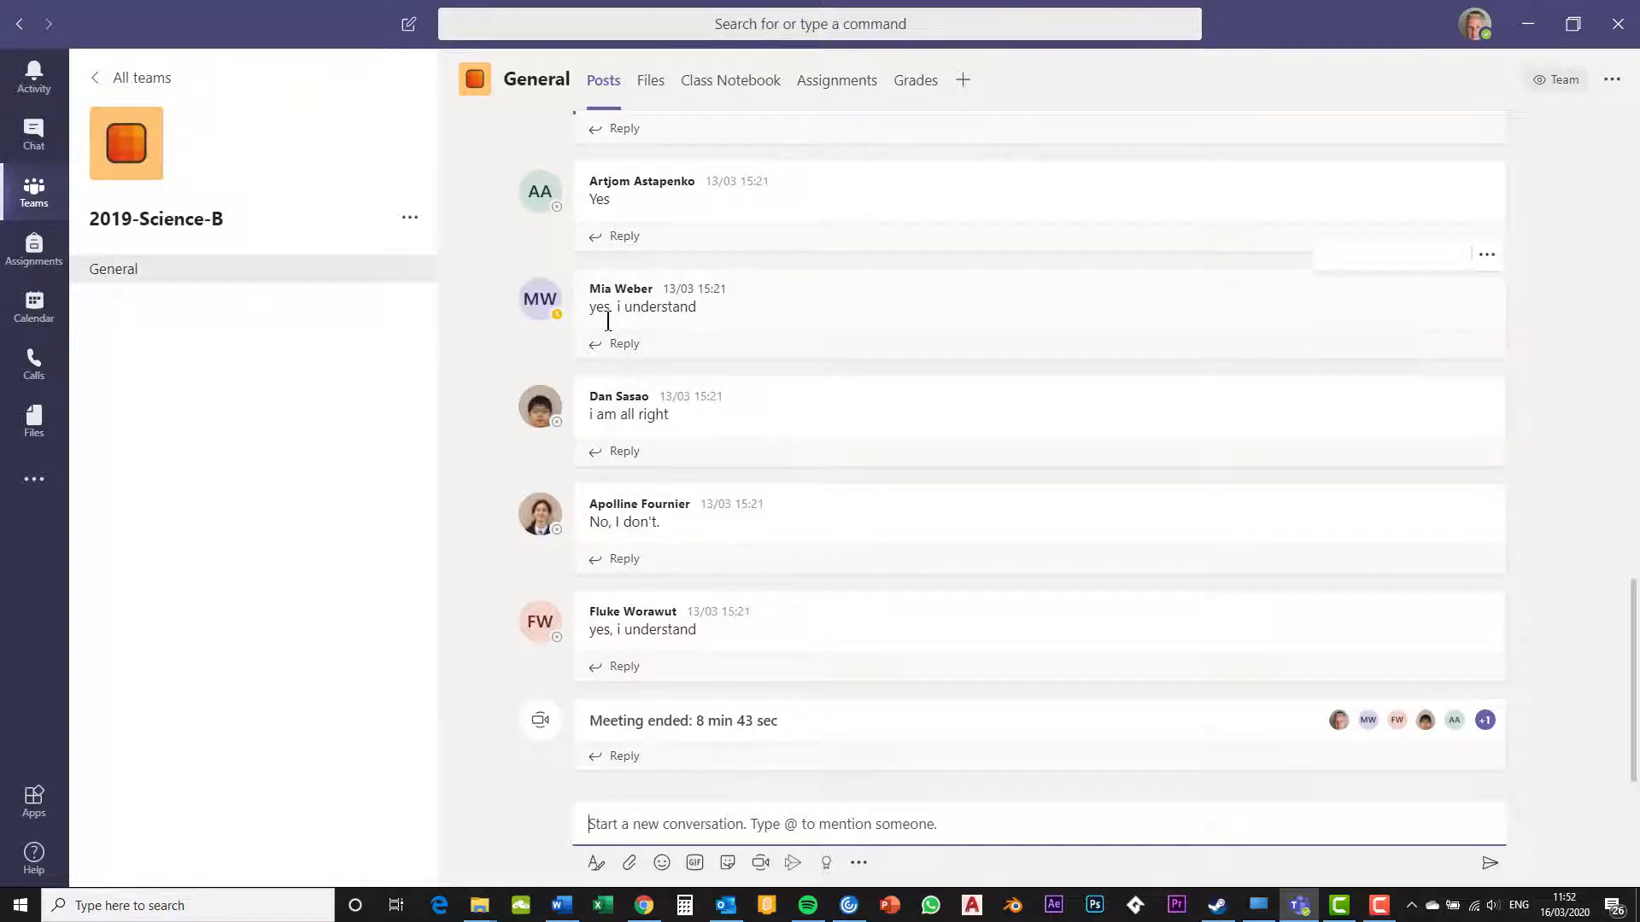
pyautogui.click(650, 83)
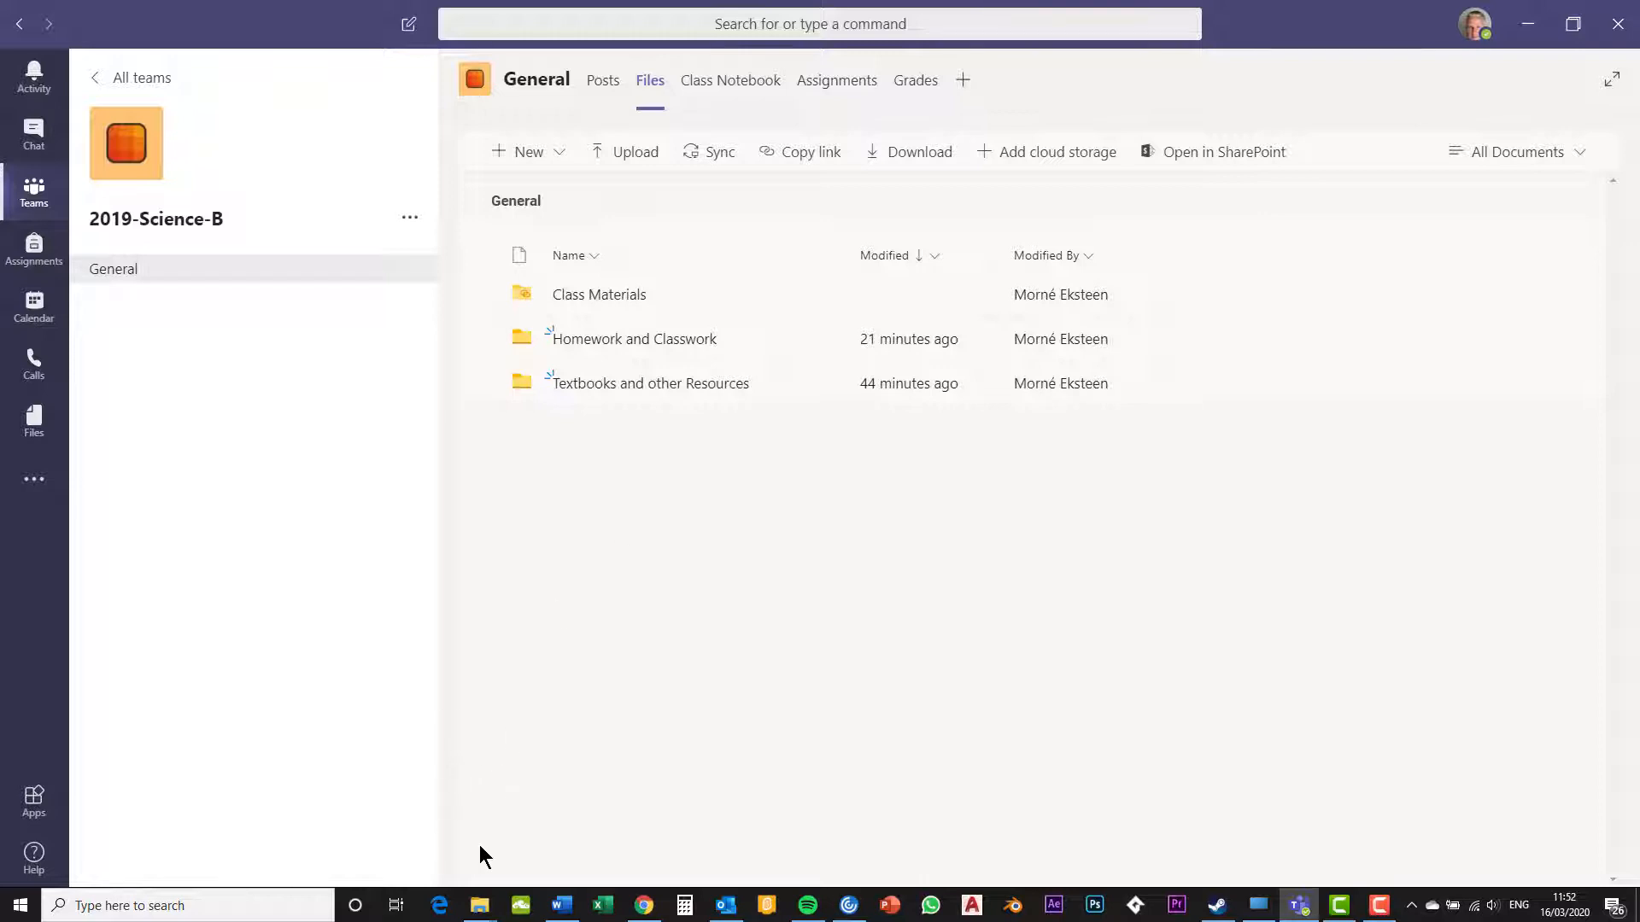
# - Switch to File Explorer and open the Online Lessons folder inside Documents
pyautogui.moveTo(479, 915)
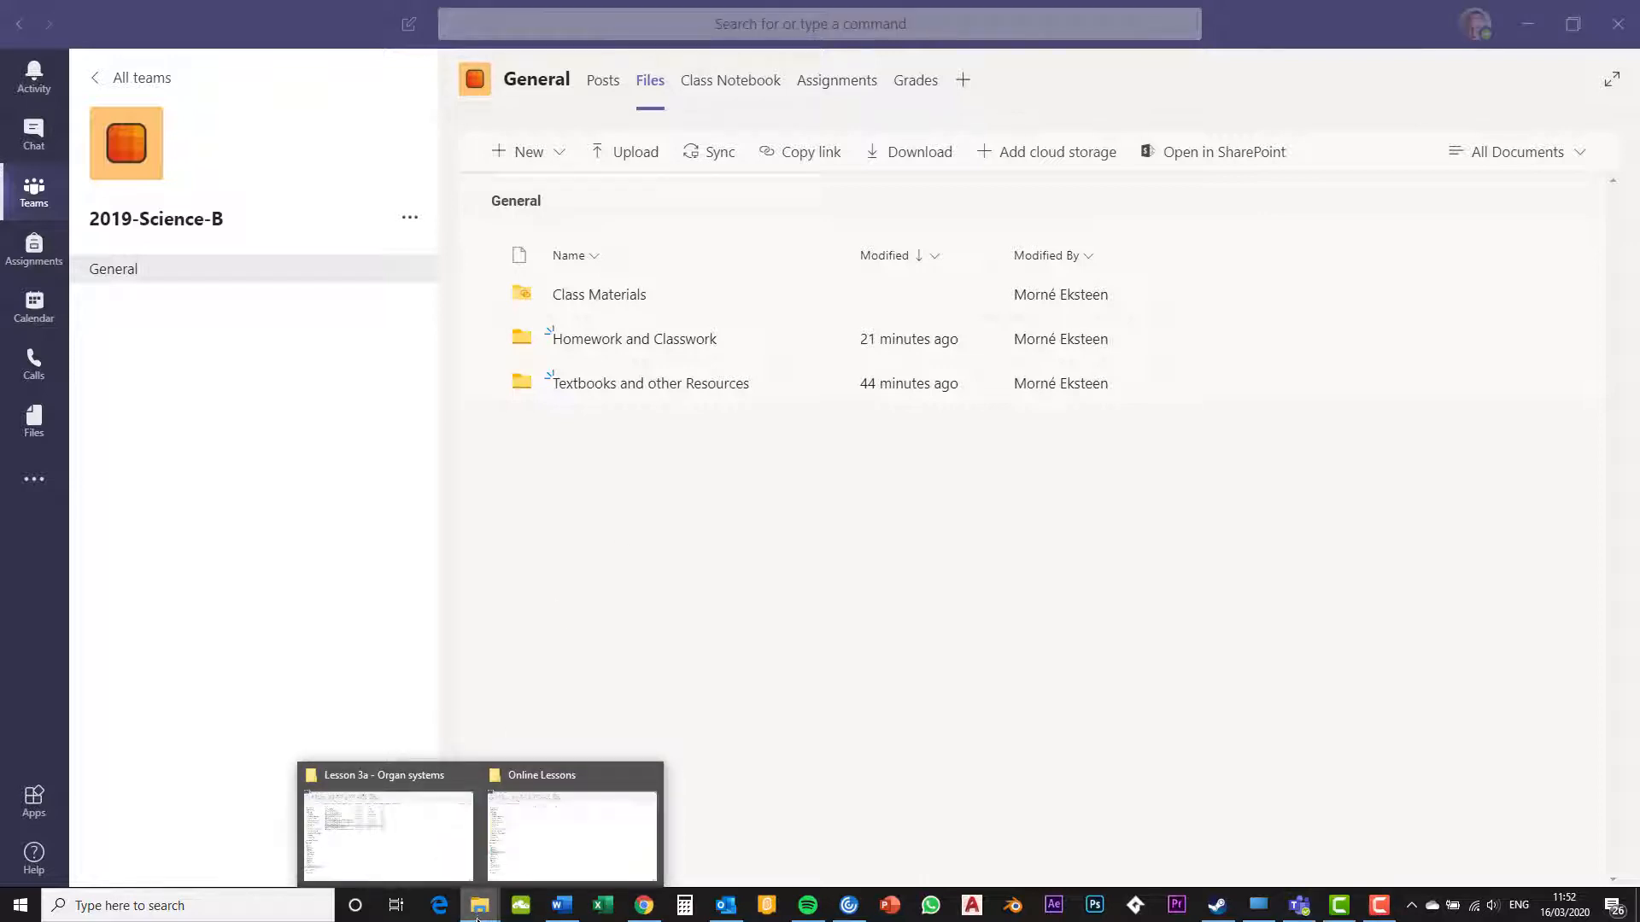
pyautogui.click(17, 908)
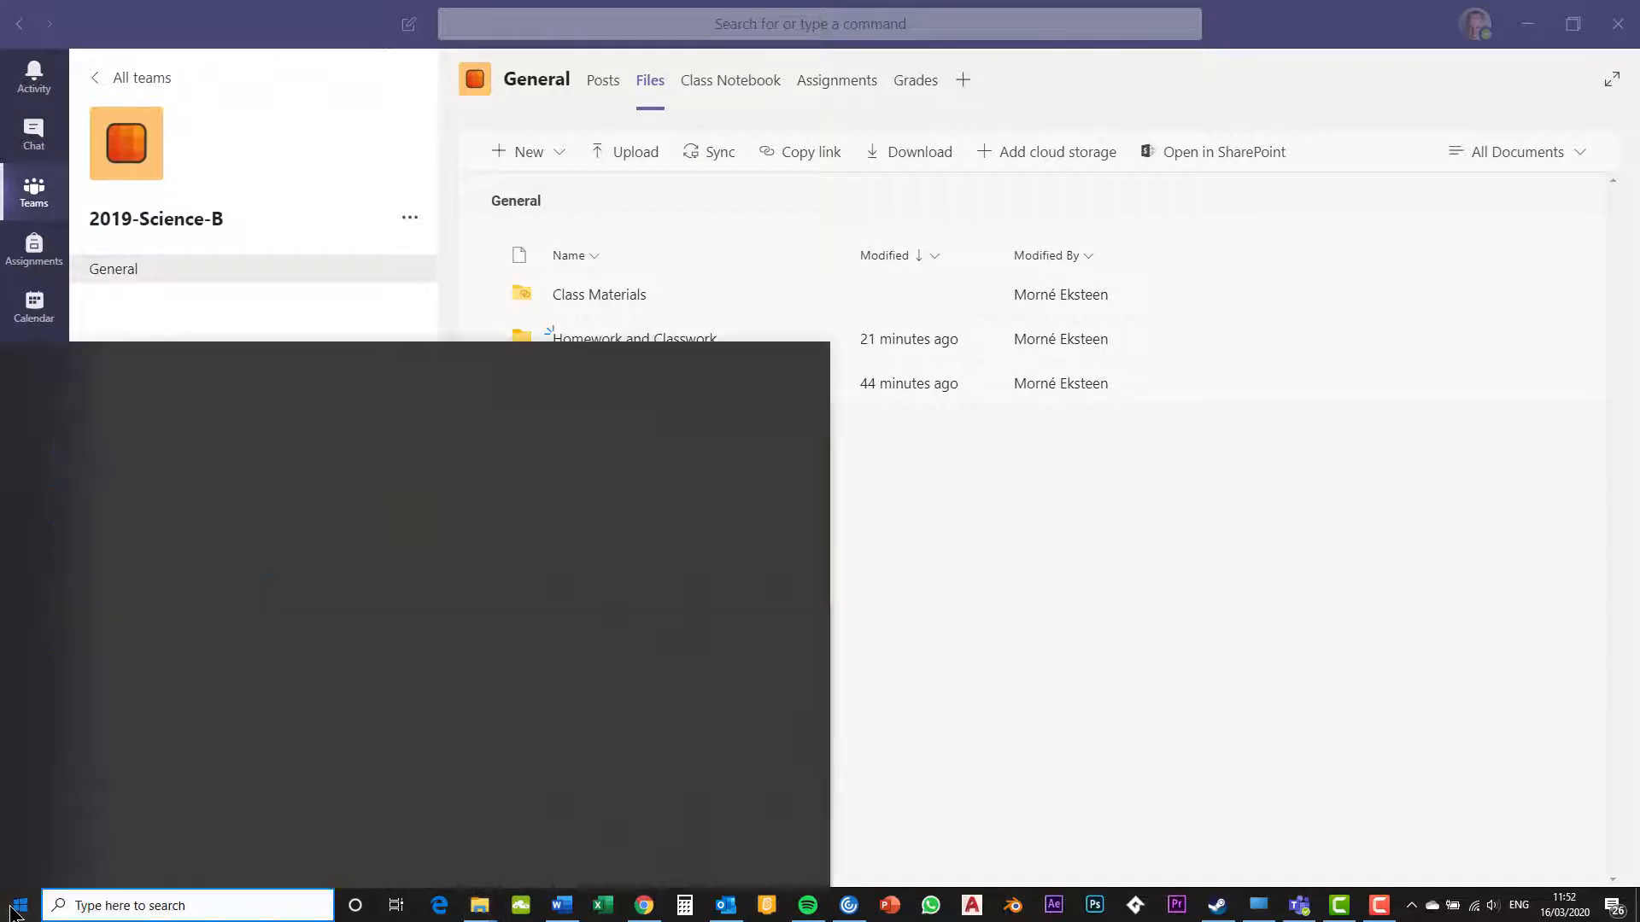
pyautogui.moveTo(26, 795)
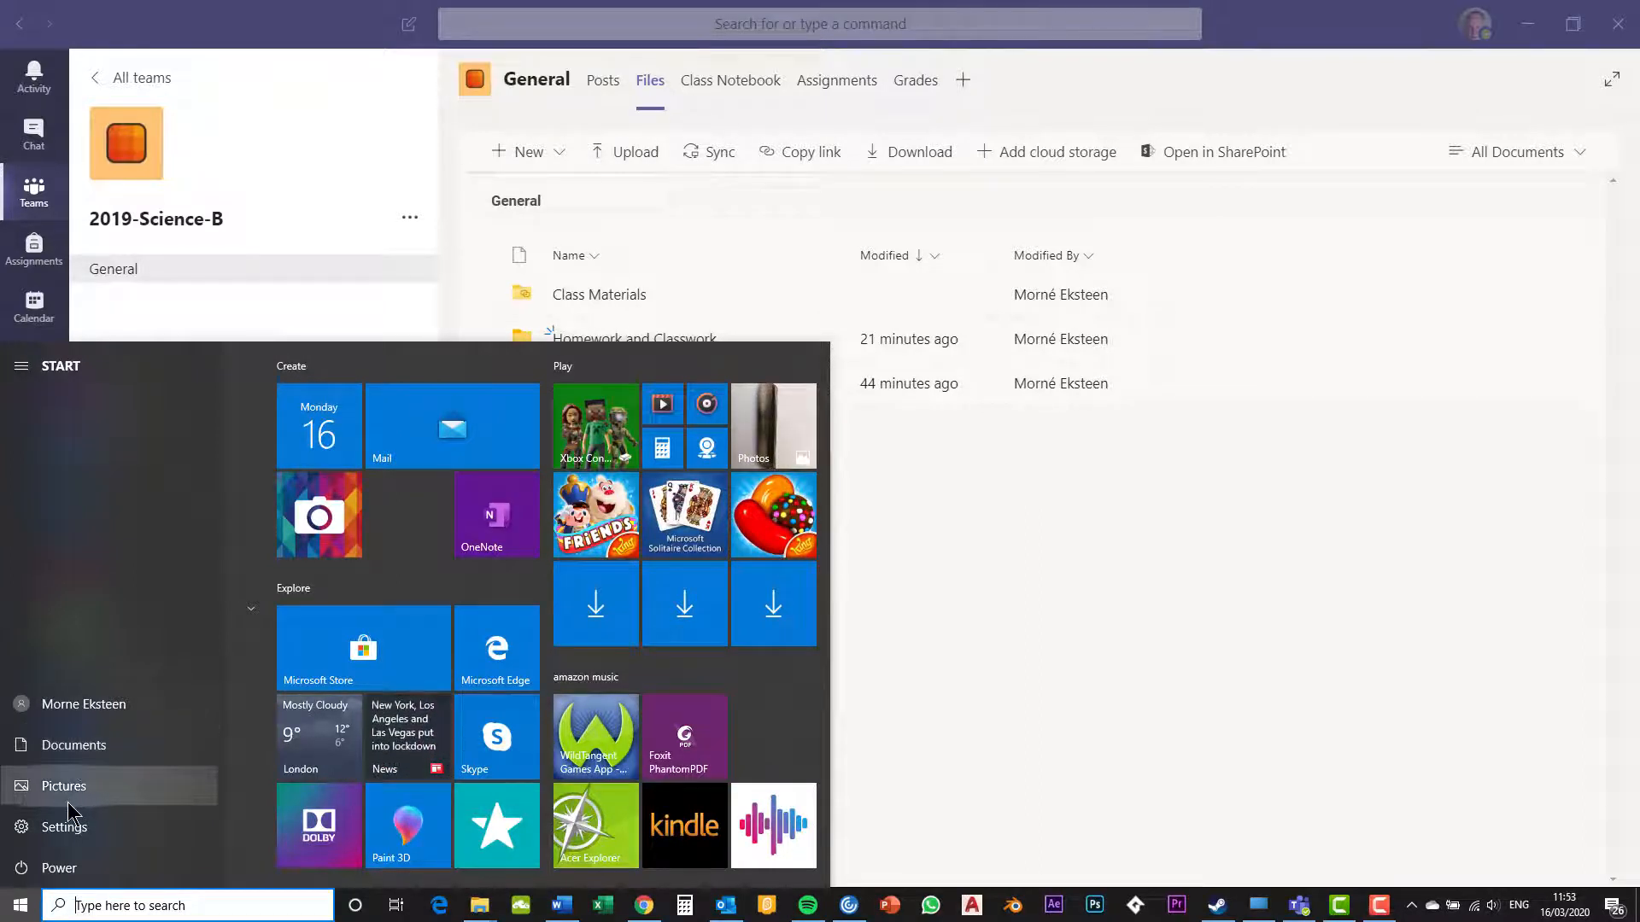
pyautogui.click(73, 748)
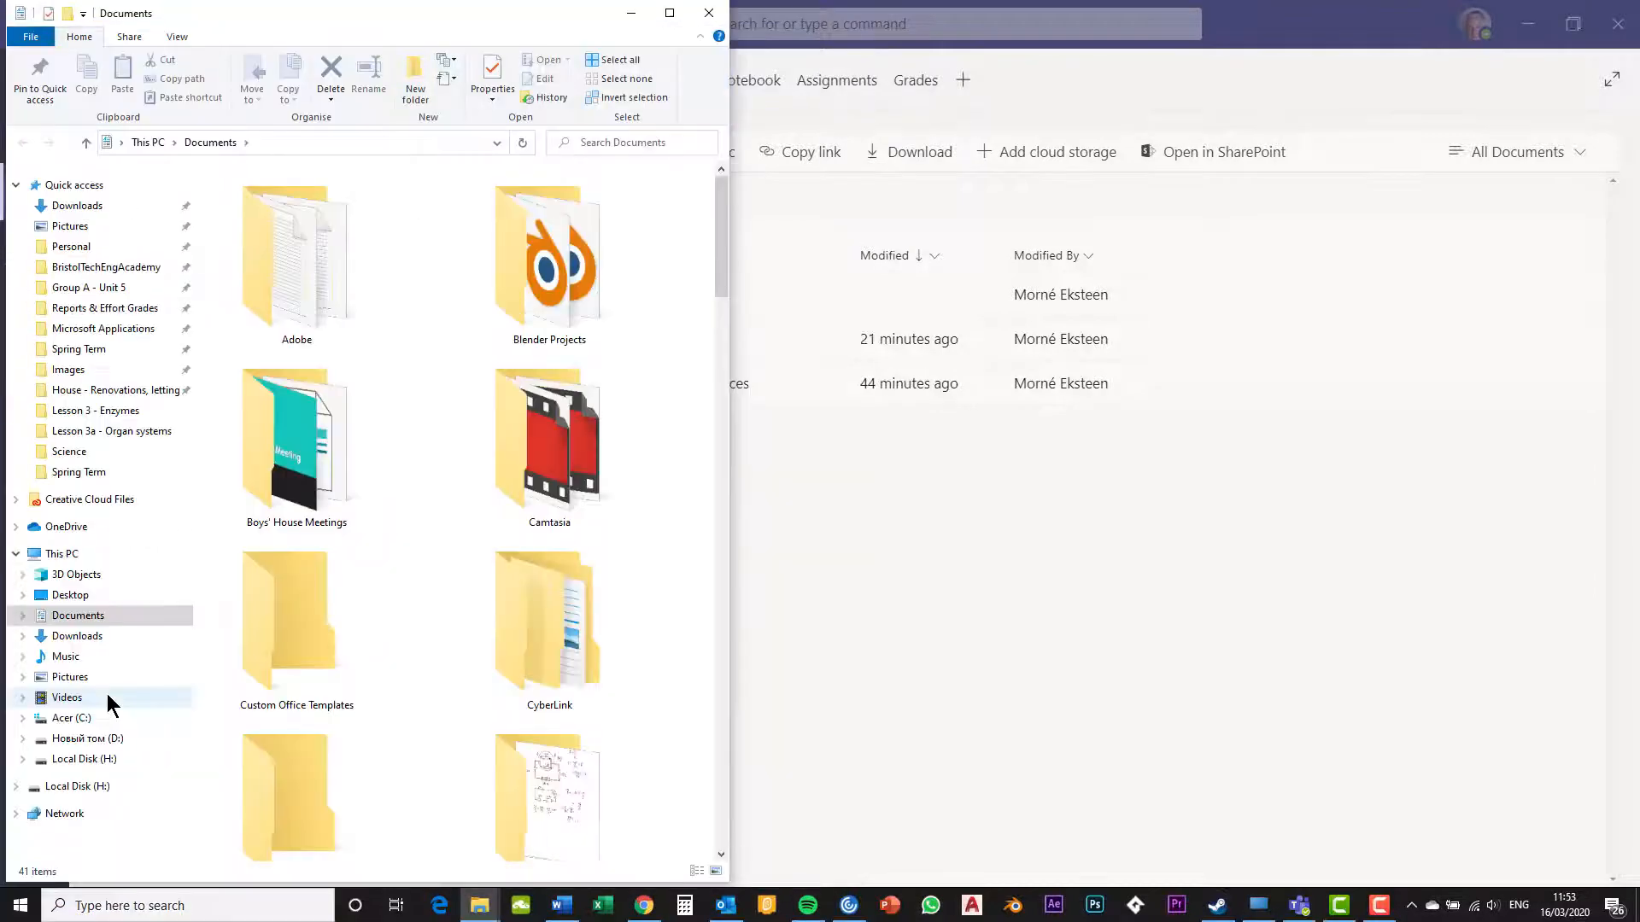
pyautogui.click(669, 13)
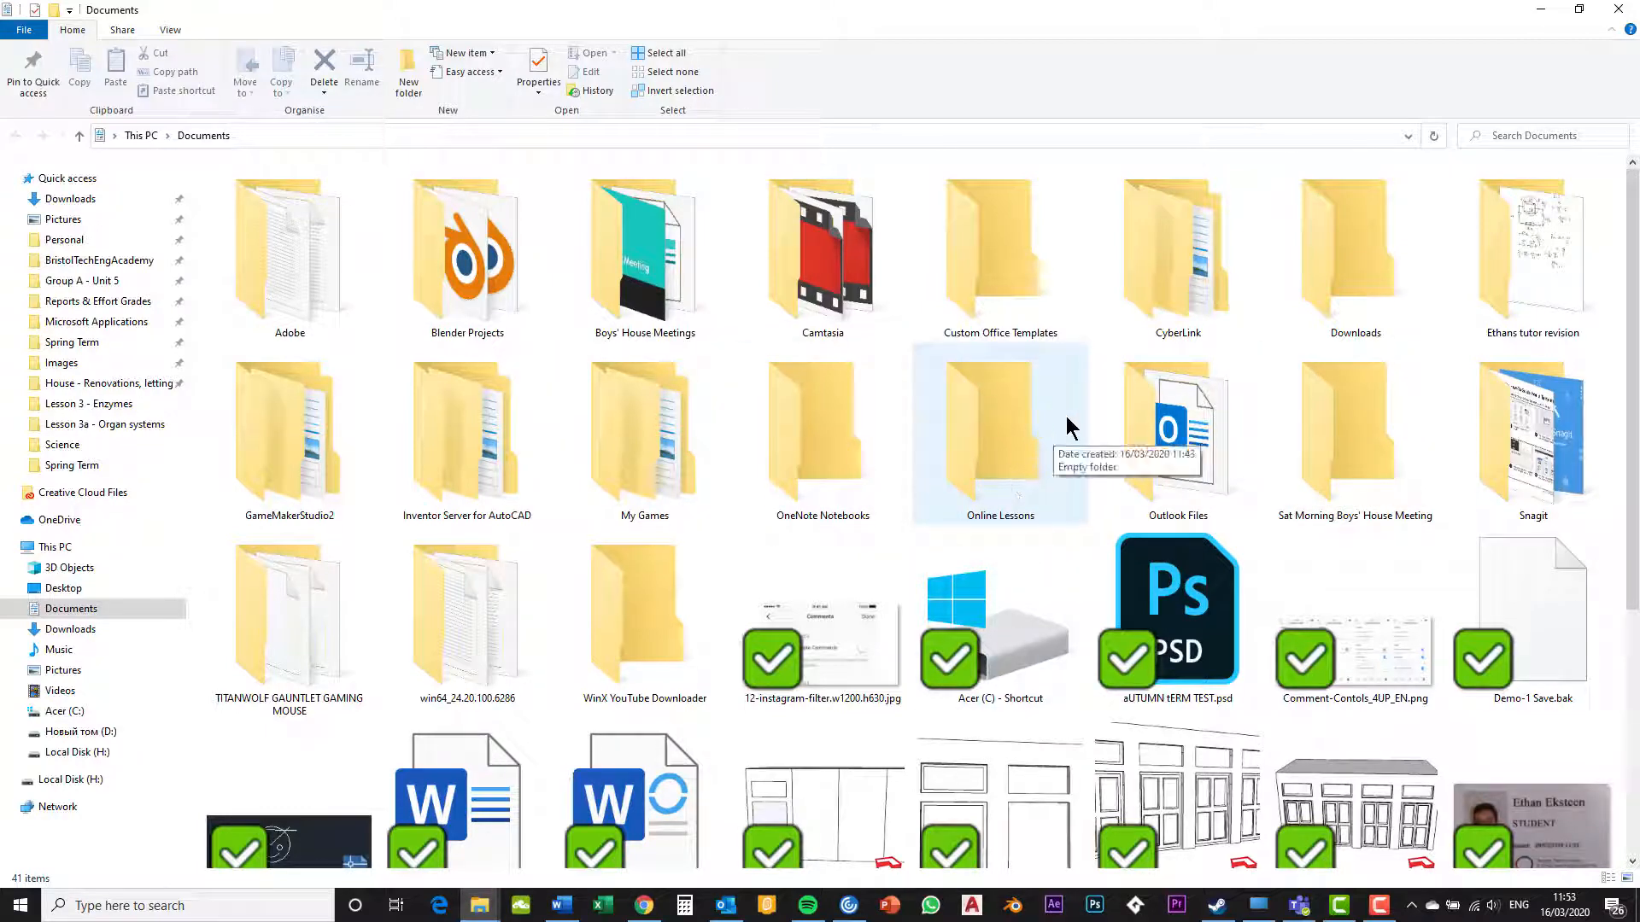
pyautogui.rightClick(1091, 351)
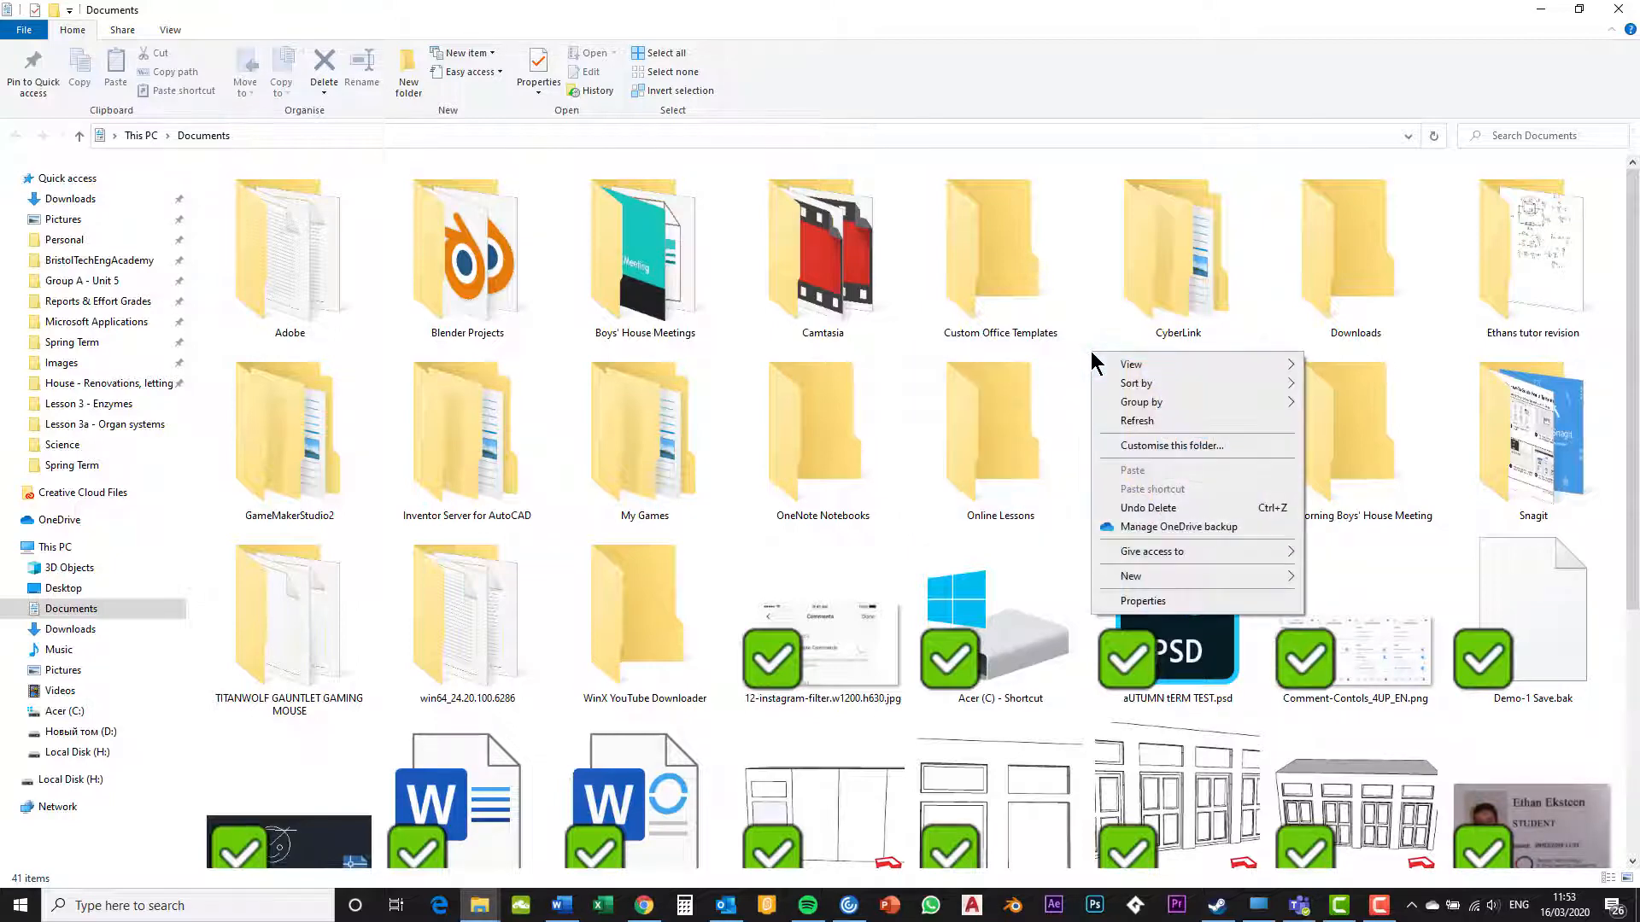
pyautogui.moveTo(1150, 577)
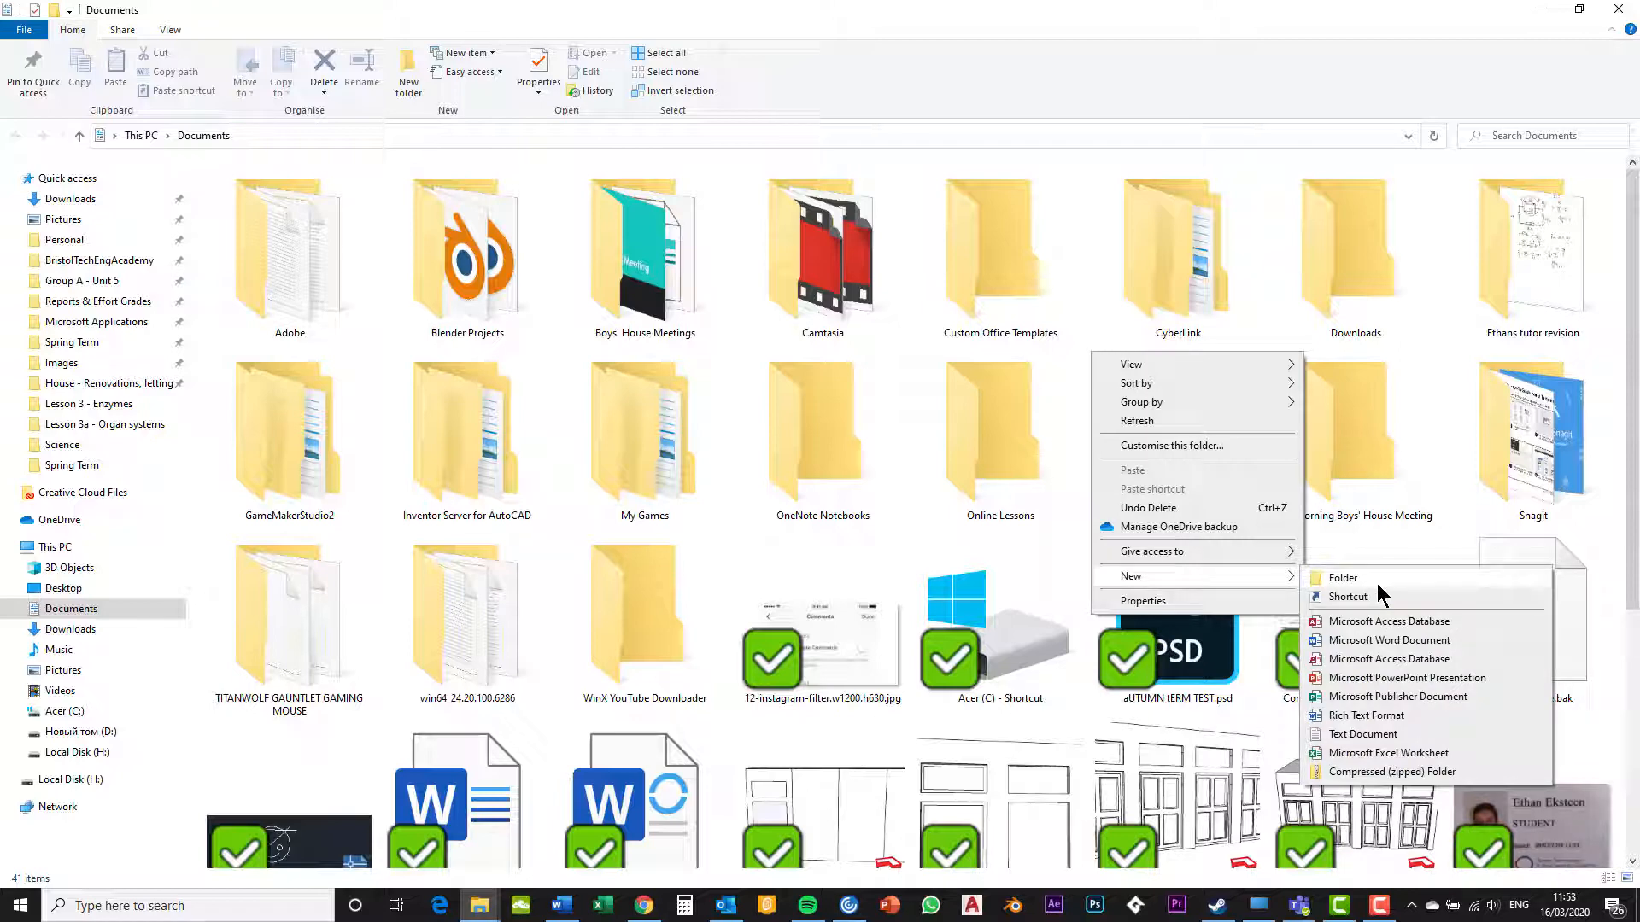
pyautogui.doubleClick(1001, 466)
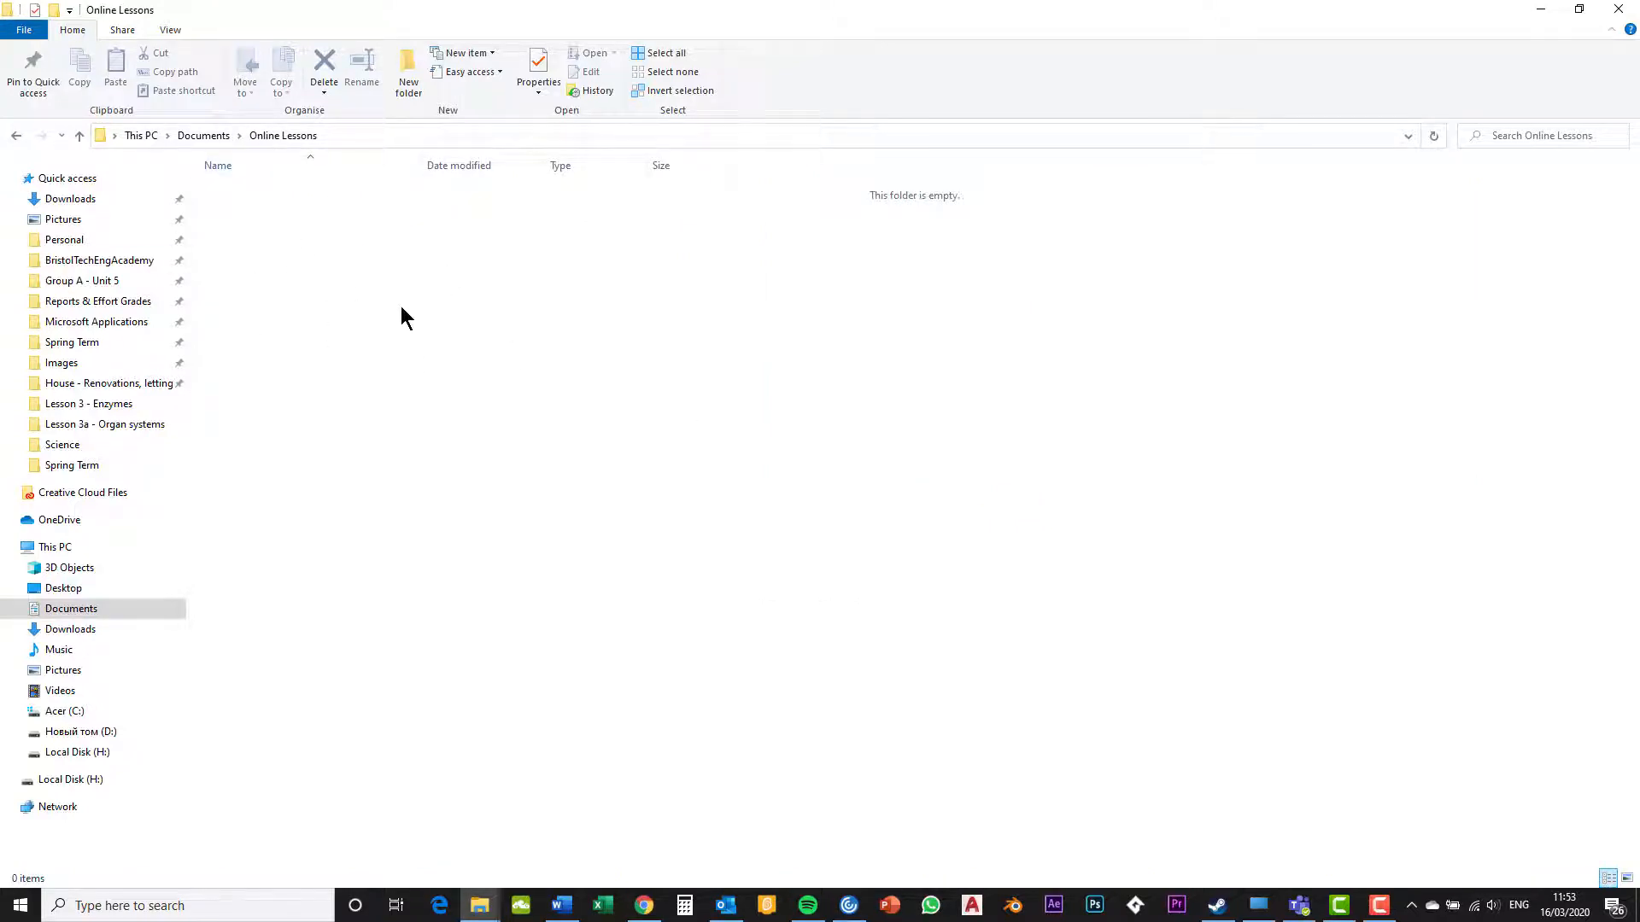
# - Create a folder named Science inside Online Lessons and open it
pyautogui.rightClick(264, 212)
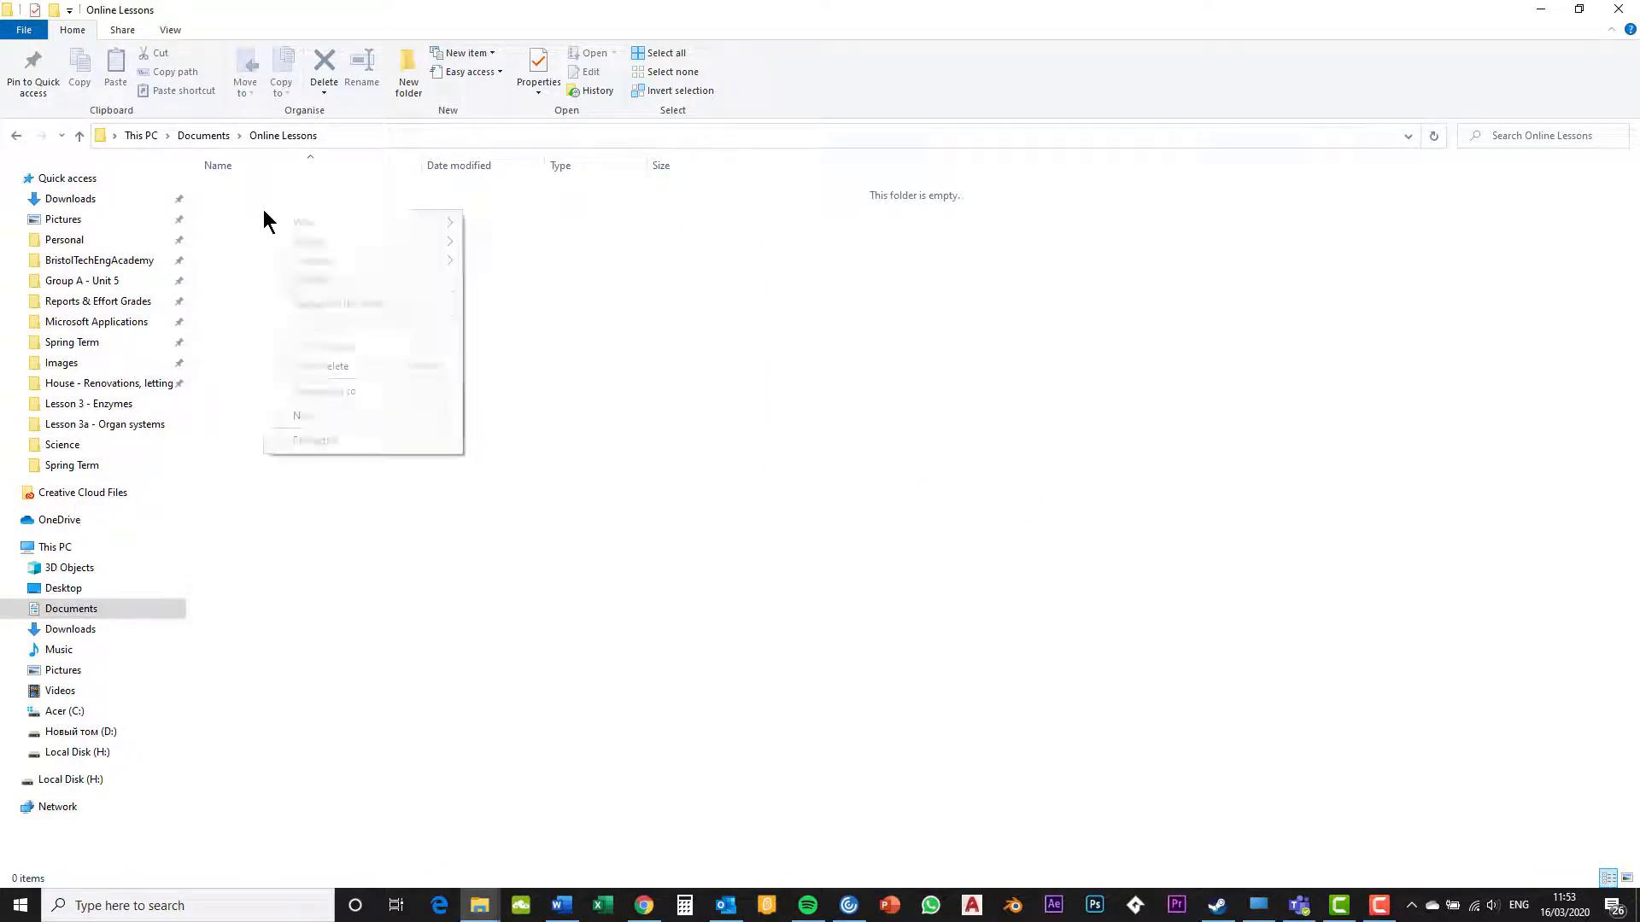
pyautogui.moveTo(323, 416)
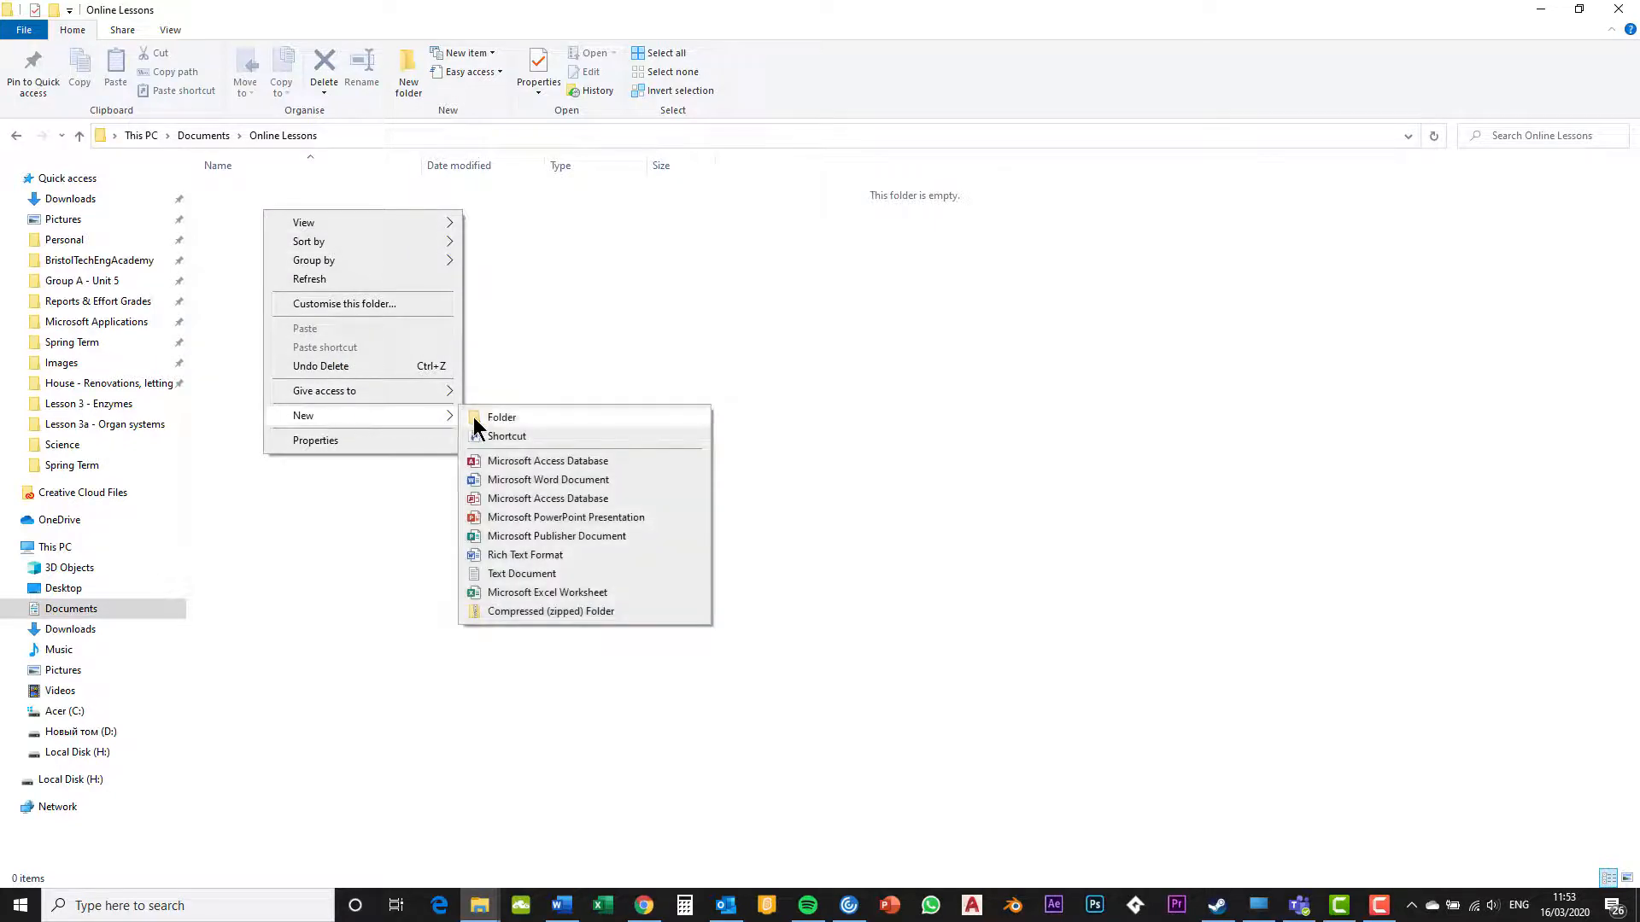
pyautogui.click(504, 417)
pyautogui.write('S')
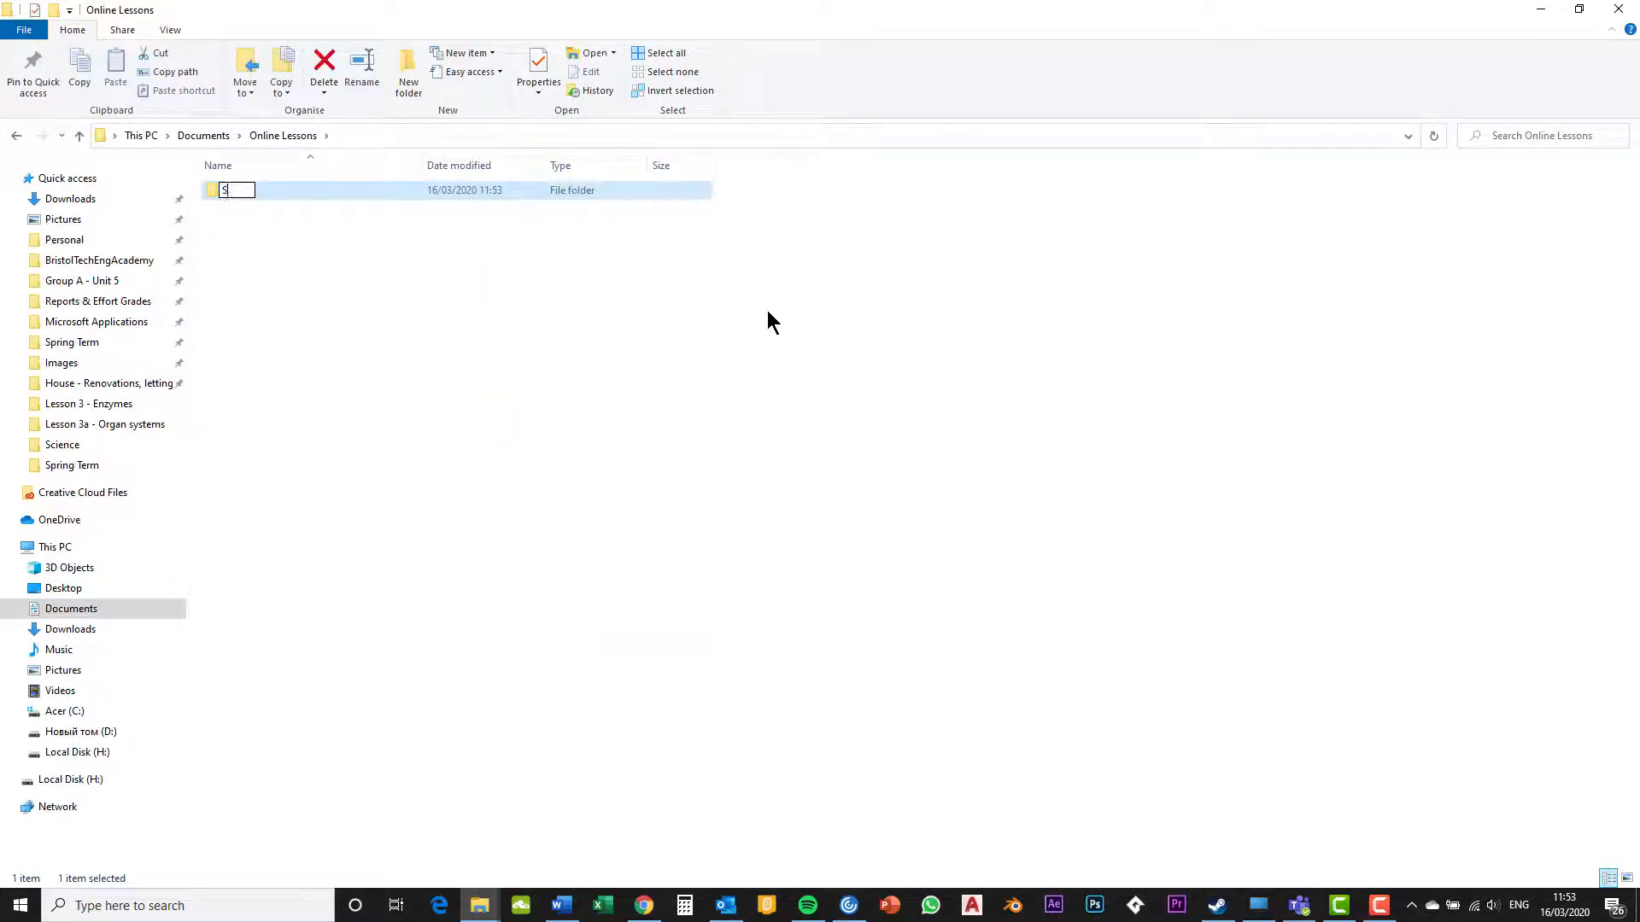
pyautogui.write('cience')
pyautogui.press('Return')
pyautogui.doubleClick(254, 193)
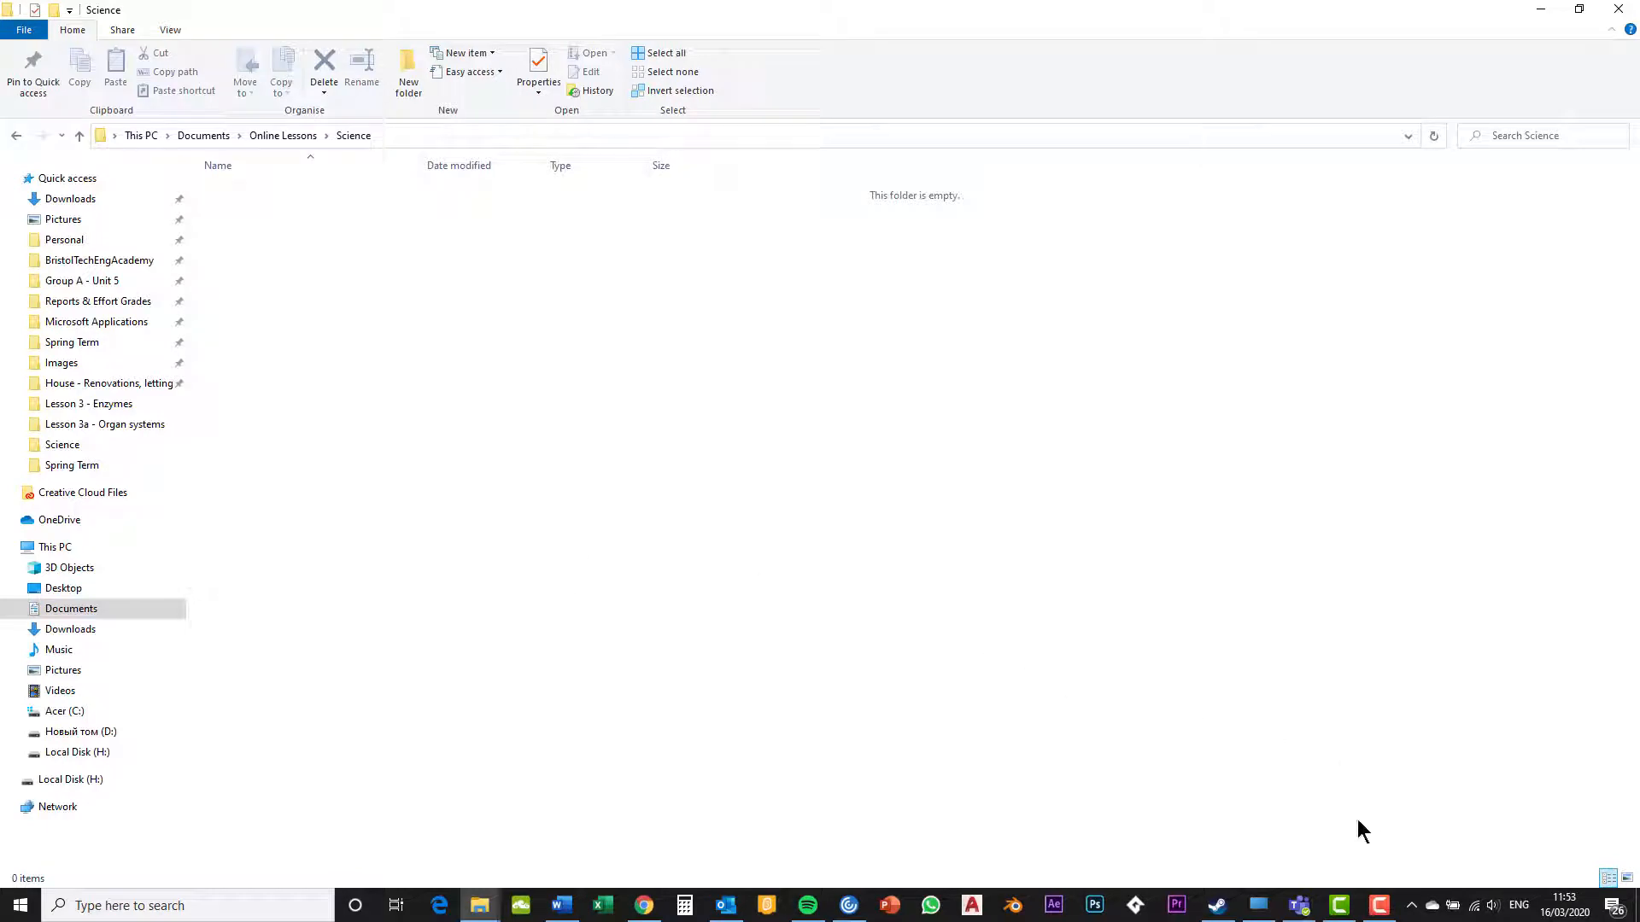
# - Switch back to Microsoft Teams and open the Homework and Classwork folder in the General channel's files
pyautogui.click(1299, 906)
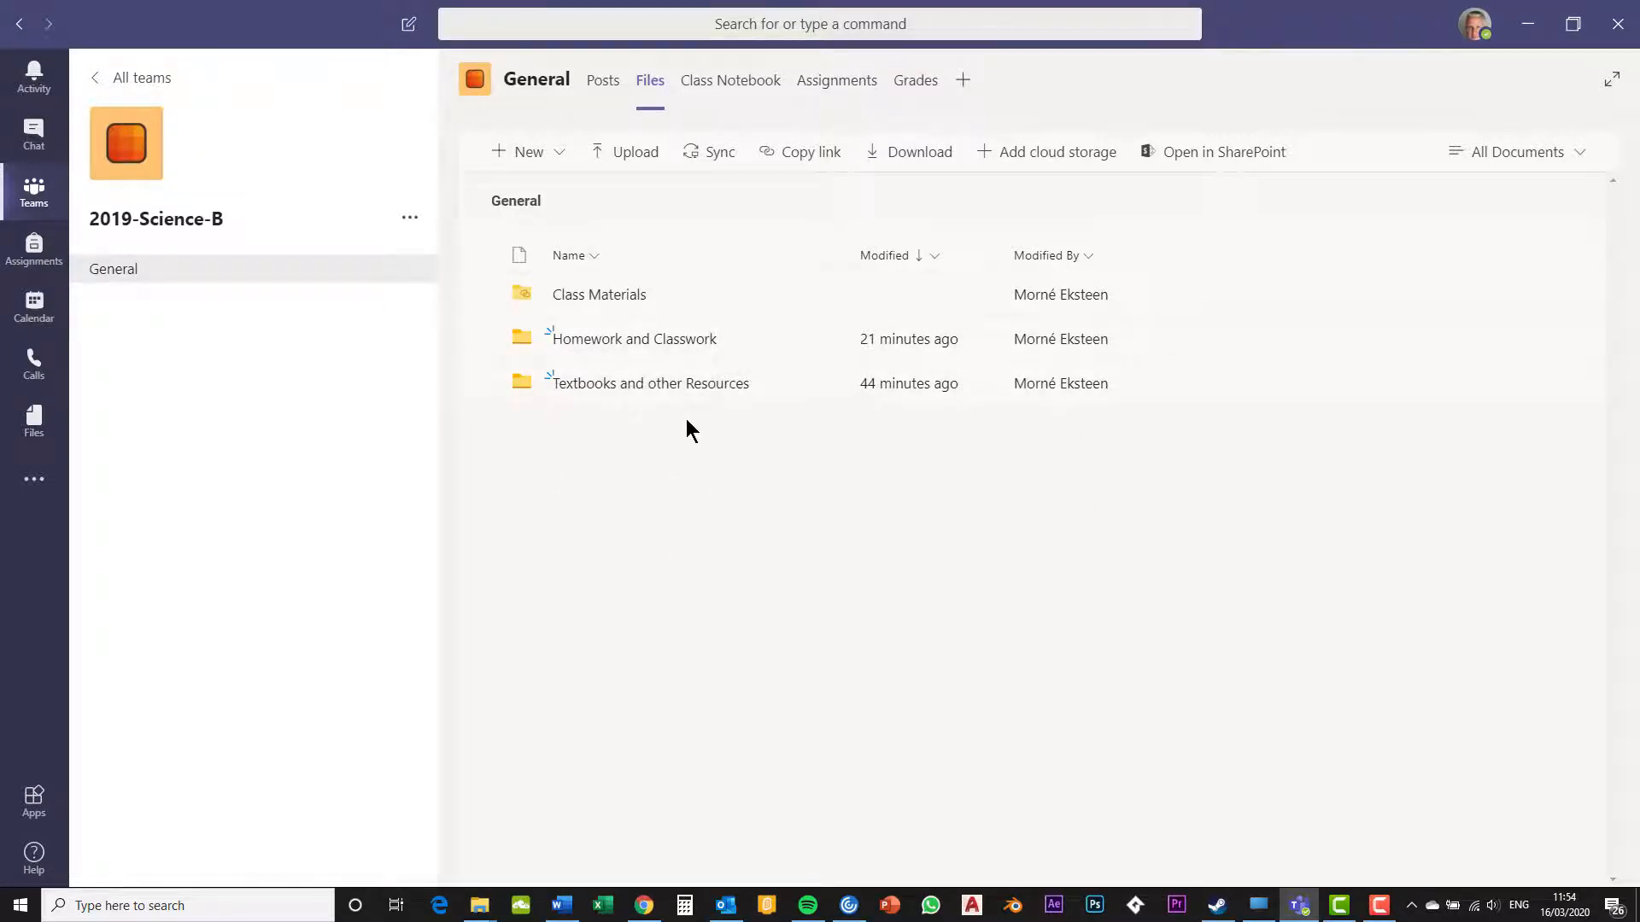
pyautogui.click(613, 340)
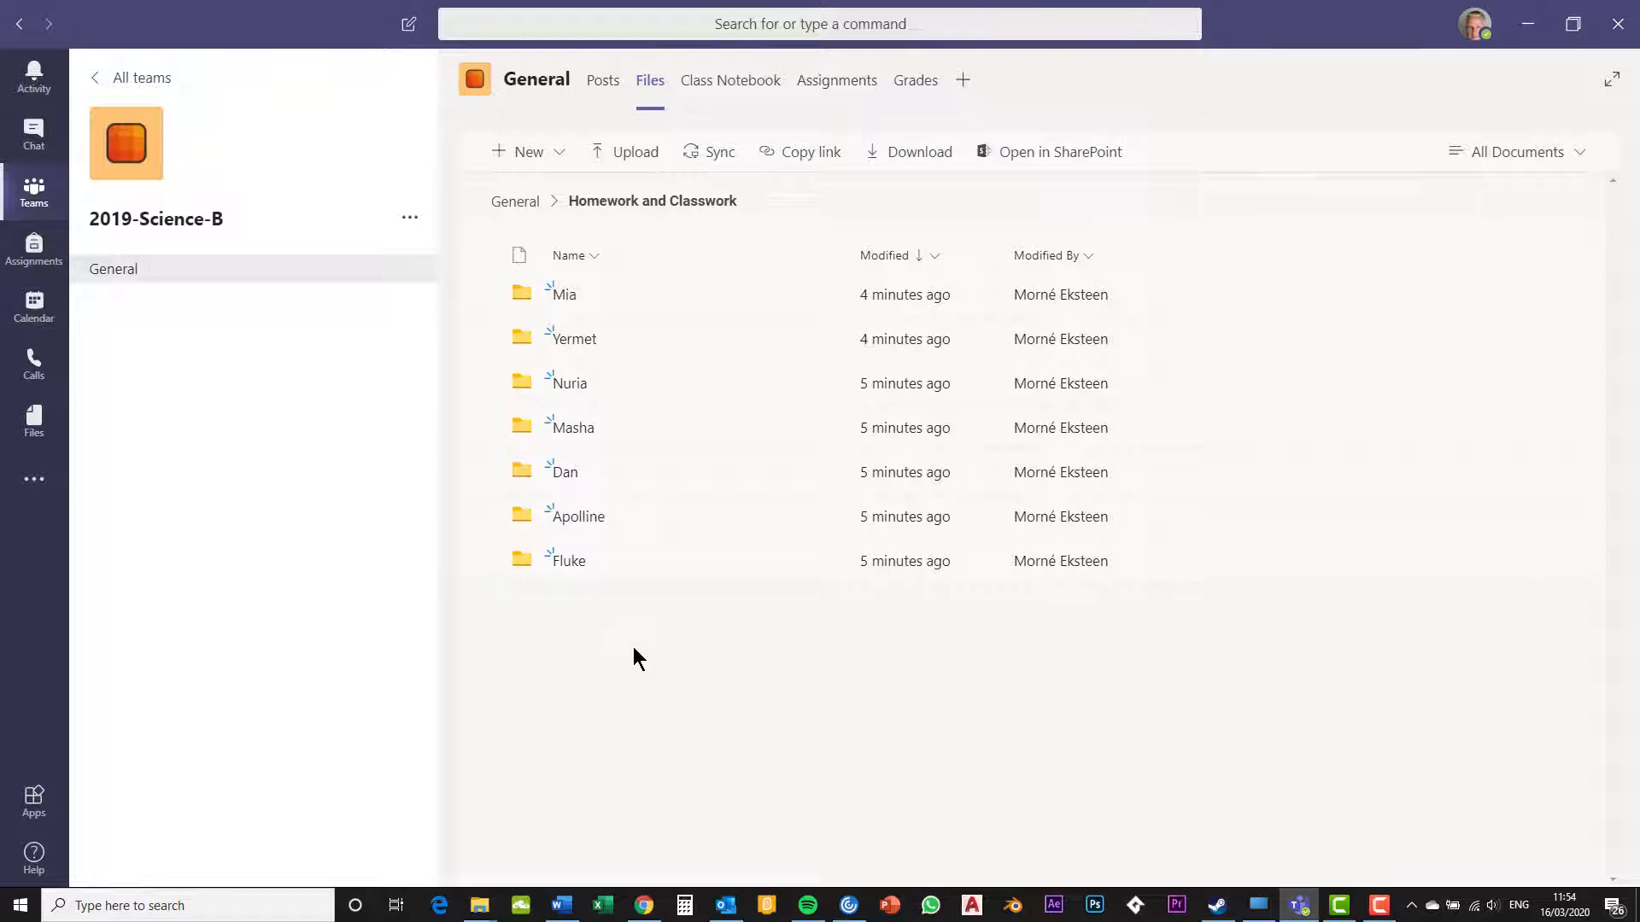
pyautogui.click(635, 152)
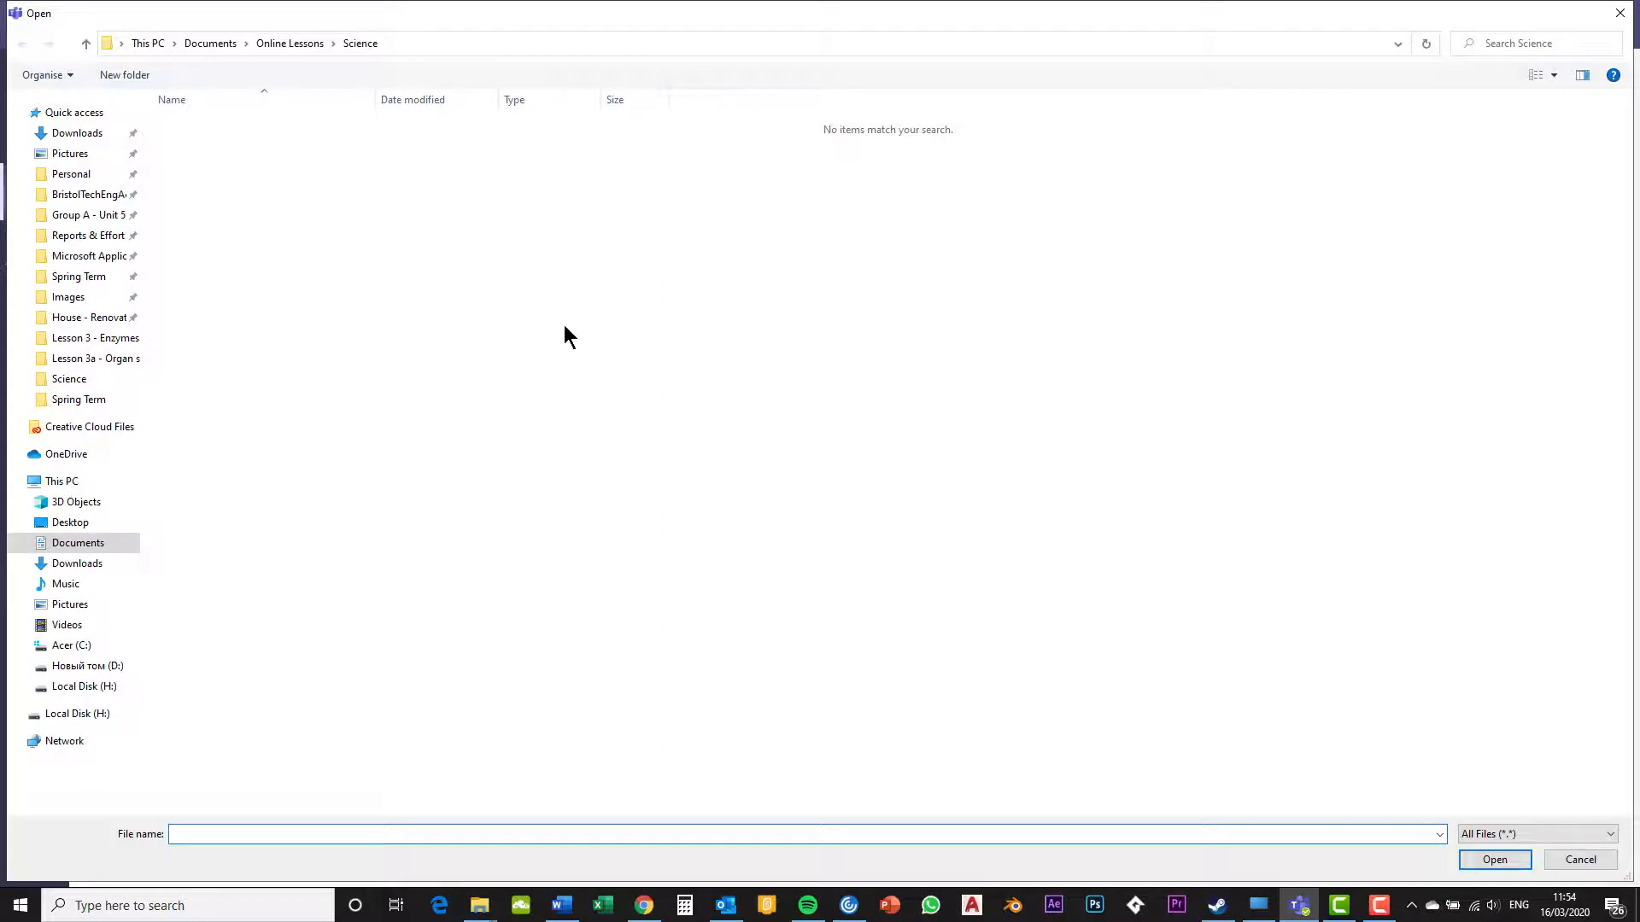
pyautogui.click(1582, 861)
# - Upload Human Digestive System worksheet B & C.docx from the Lesson 3a - Organ systems folder in File Explorer to Homework and Classwork in Teams
pyautogui.moveTo(479, 904)
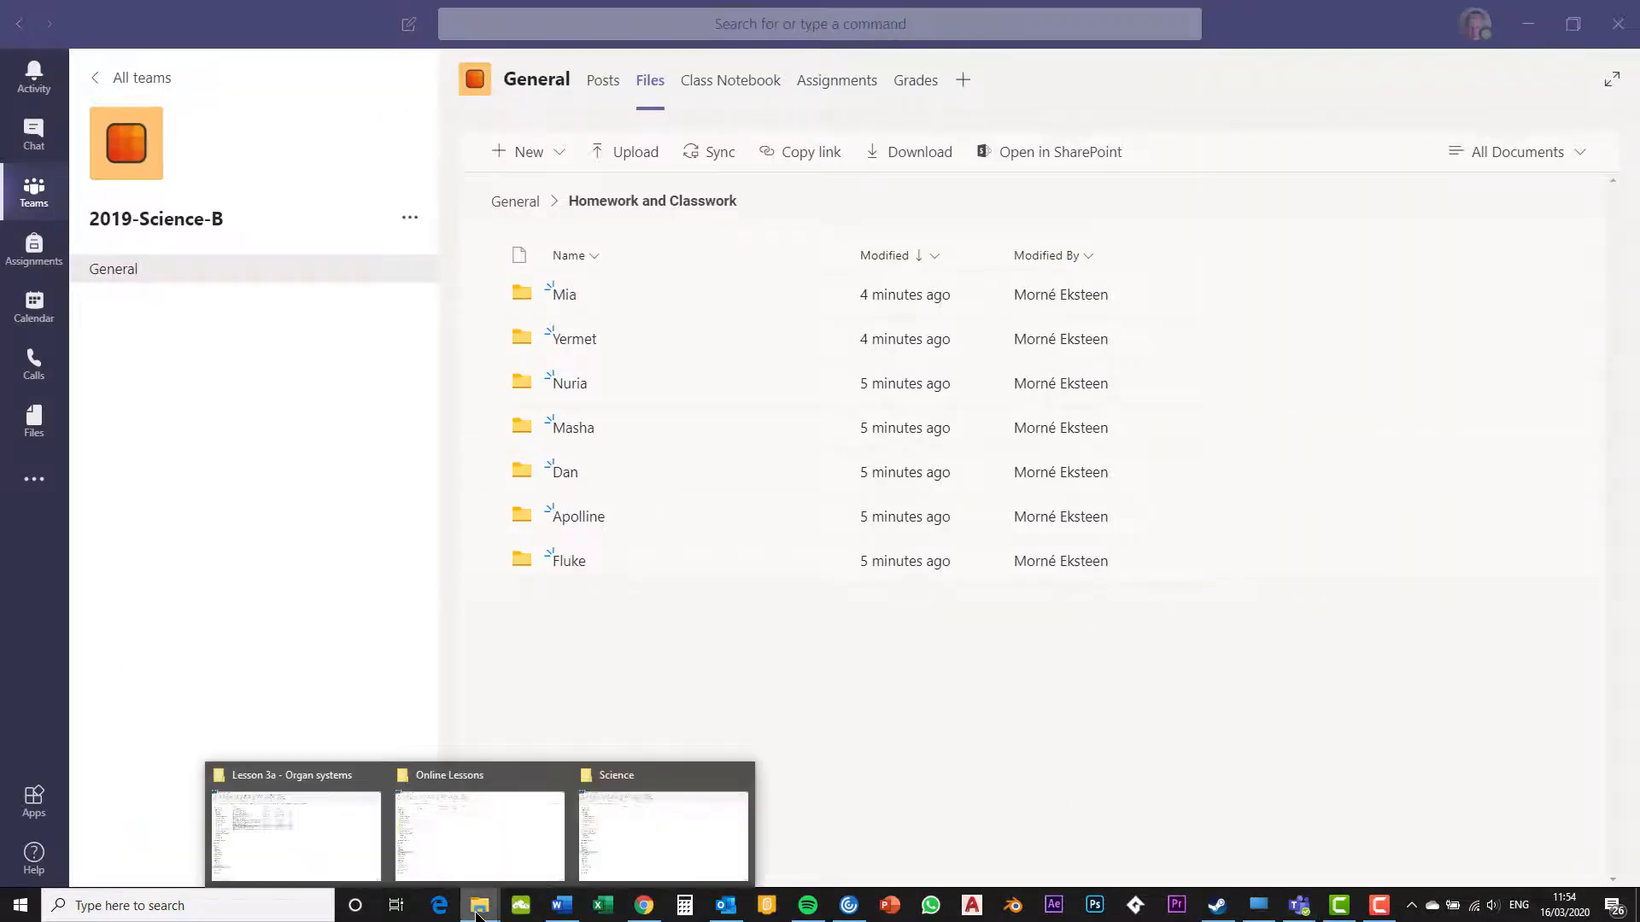
pyautogui.click(628, 843)
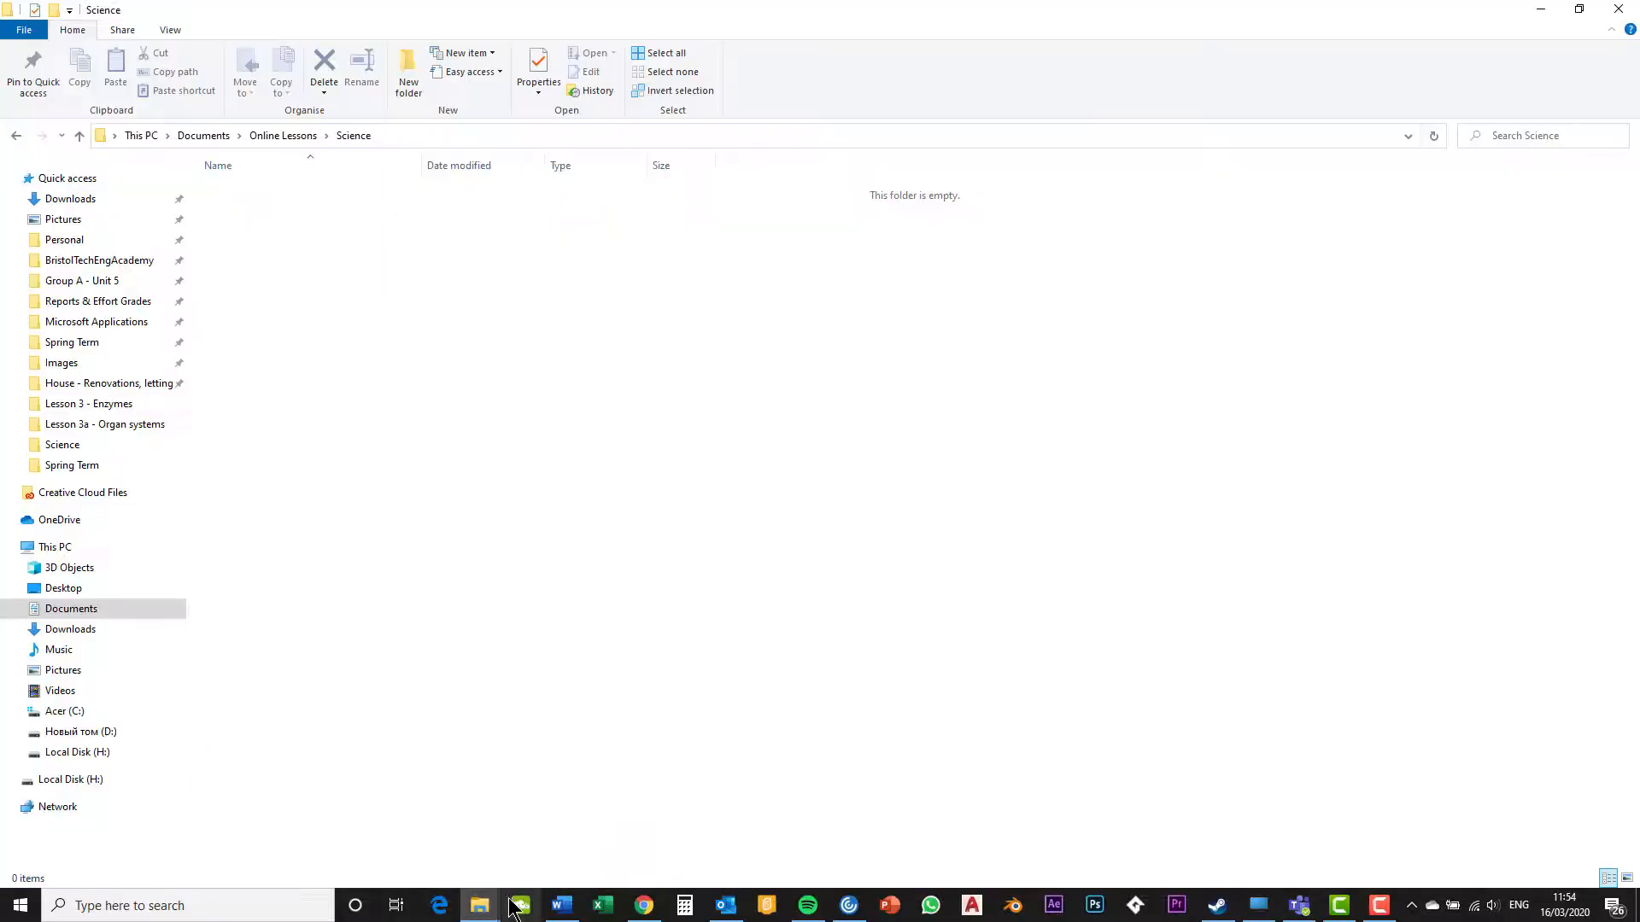
pyautogui.moveTo(466, 911)
pyautogui.click(321, 828)
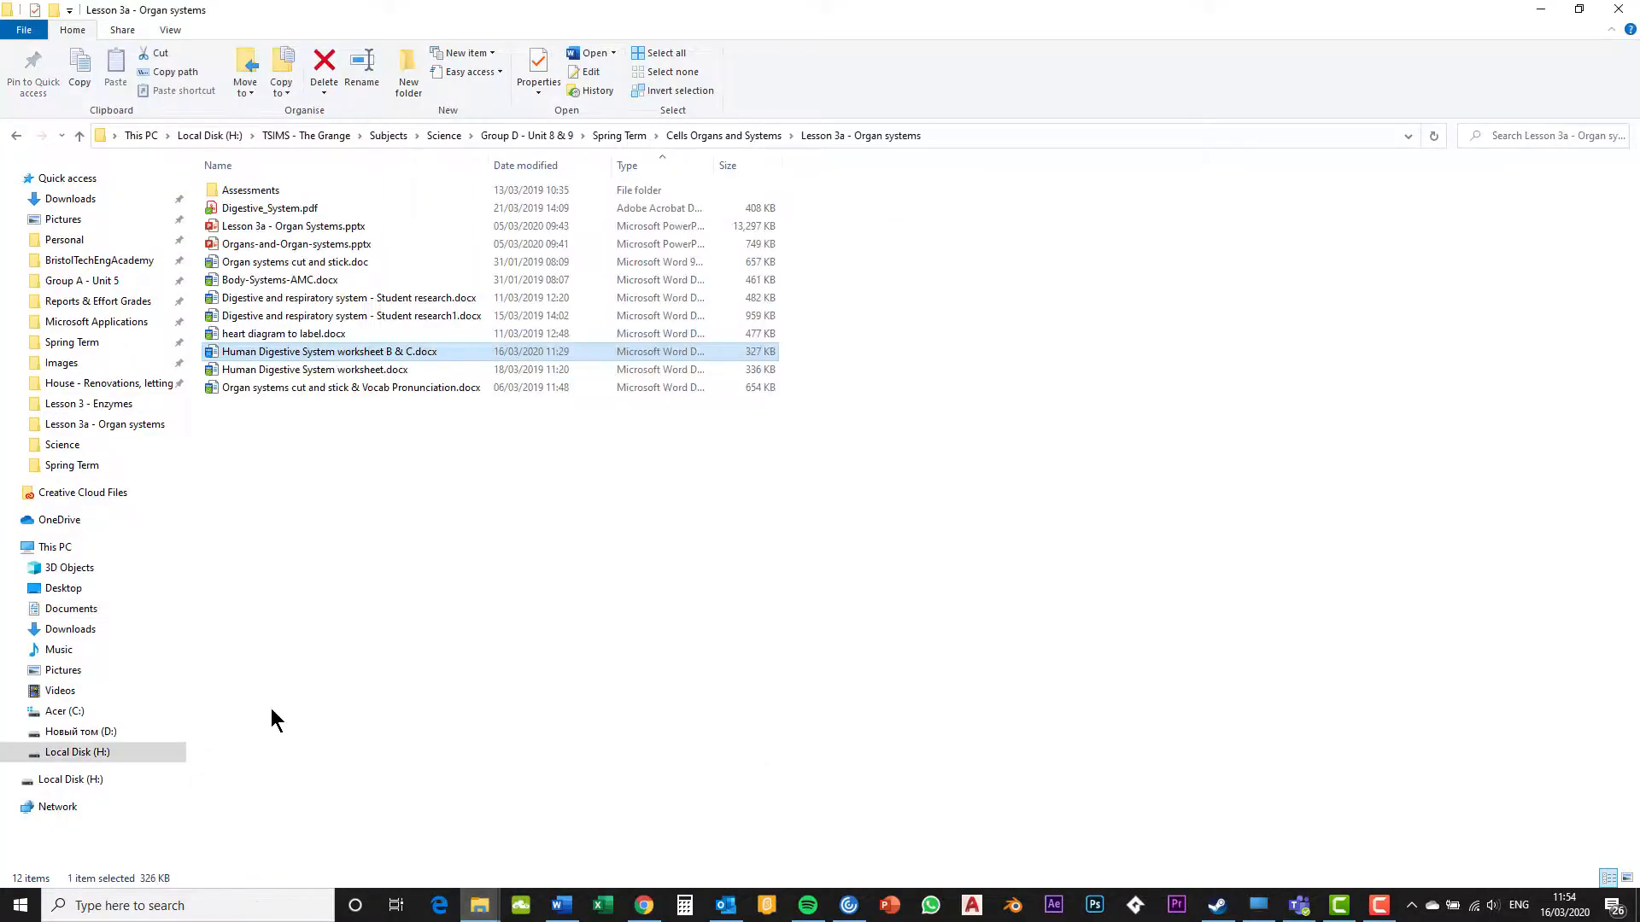
pyautogui.moveTo(287, 356); pyautogui.dragTo(771, 751)
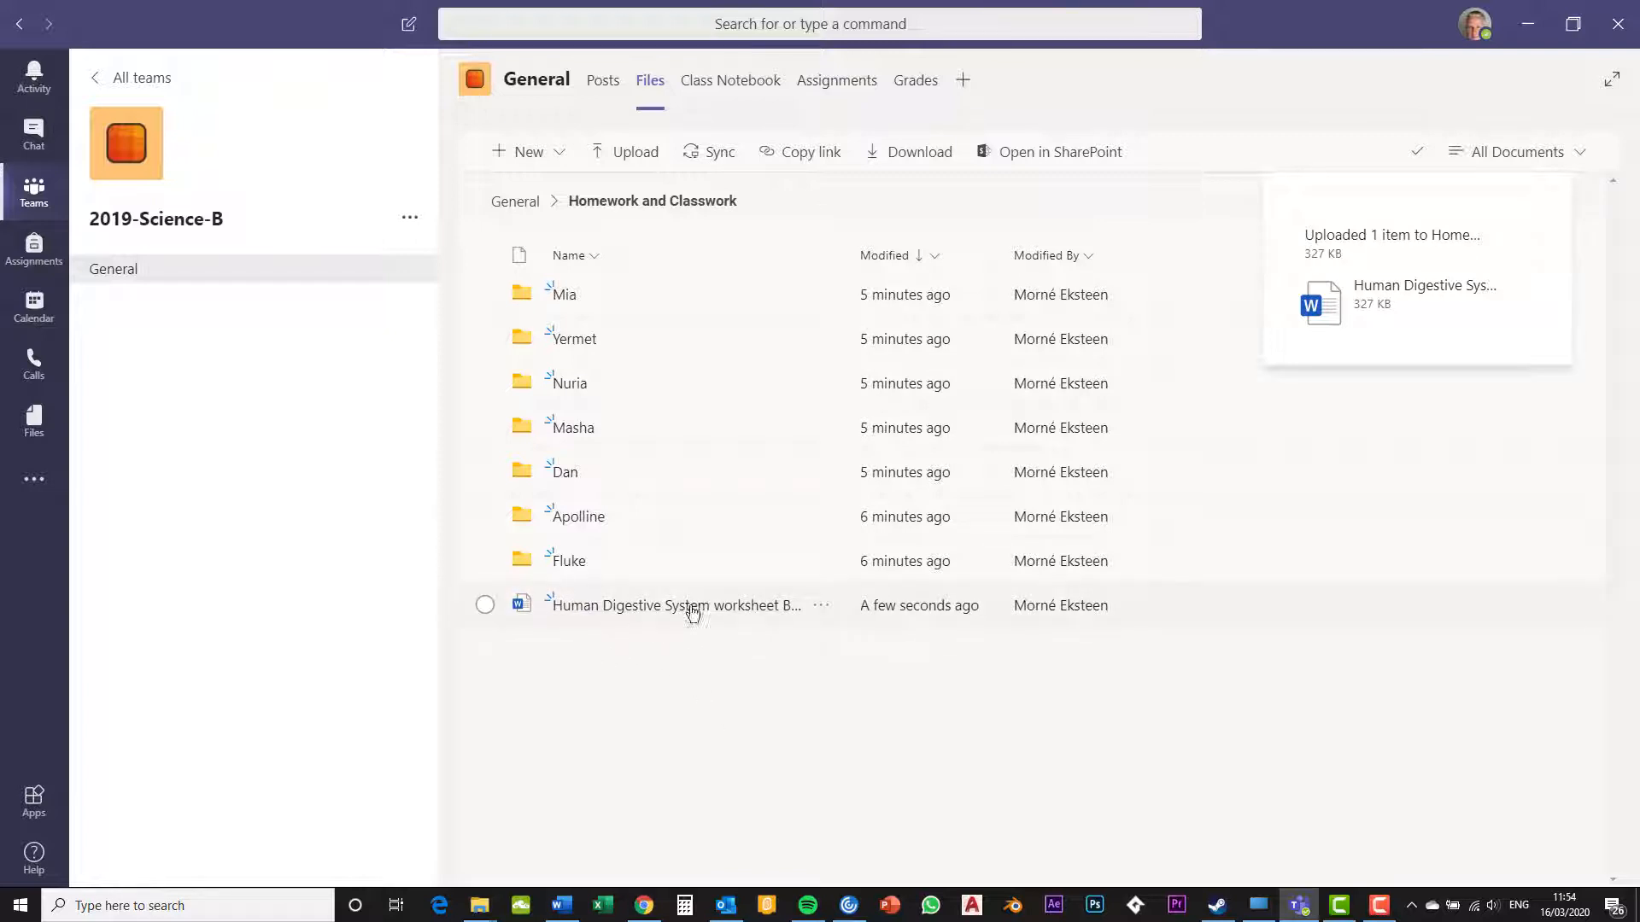
# - Open the uploaded Human Digestive System worksheet, look through its questions and diagram, and close it
pyautogui.click(645, 606)
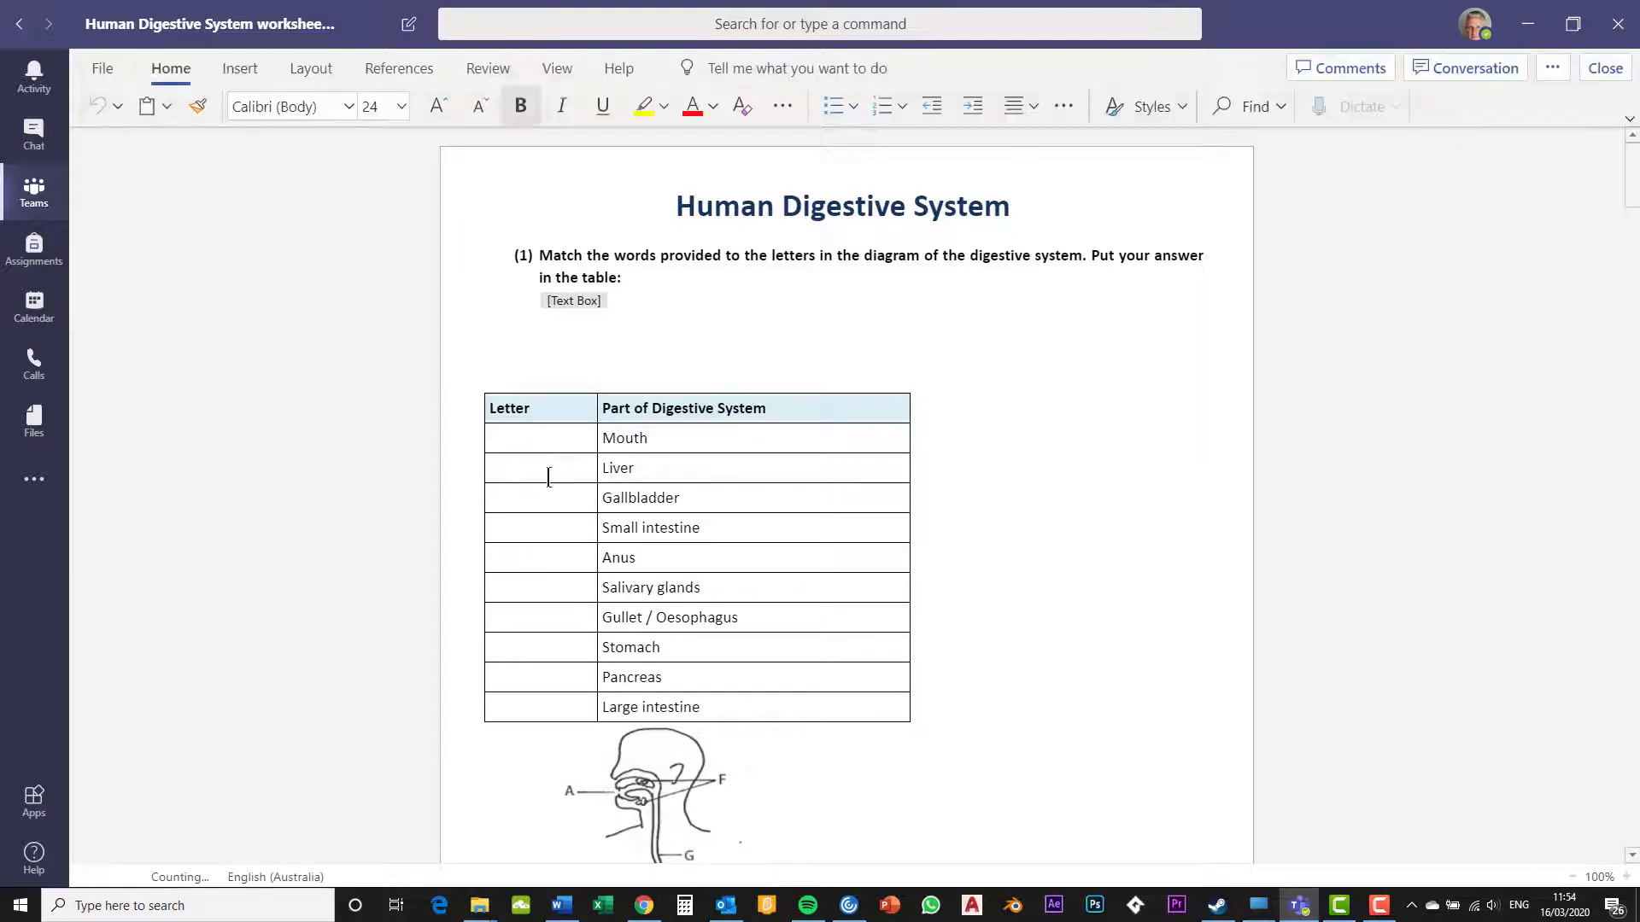
pyautogui.scroll(-5, 740, 374)
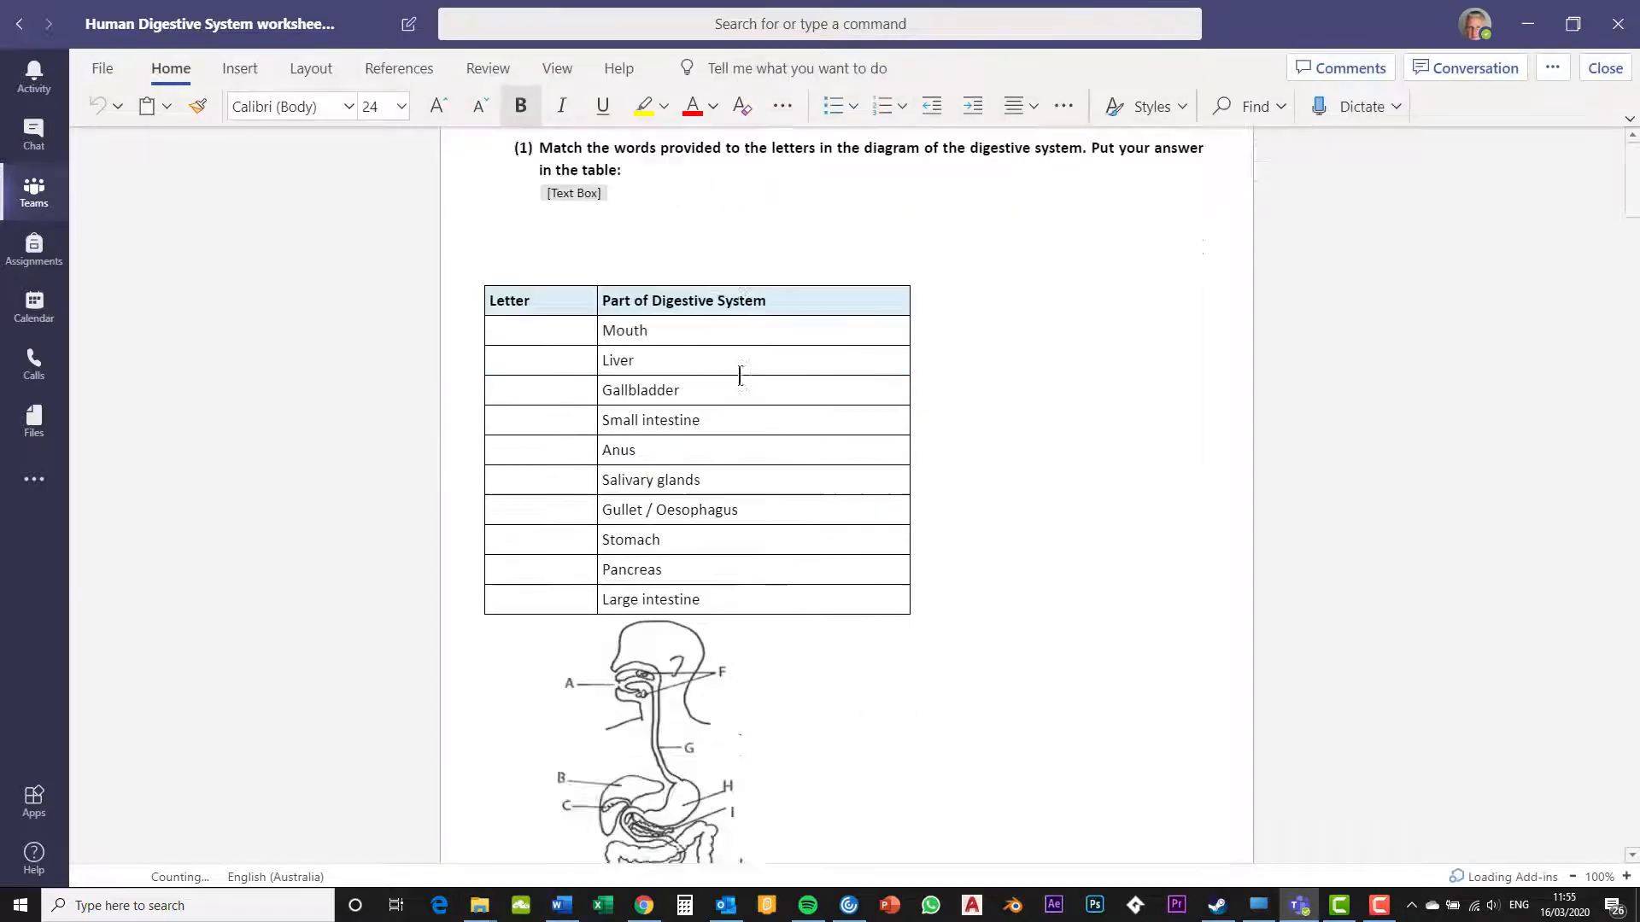
pyautogui.scroll(5, 628, 395)
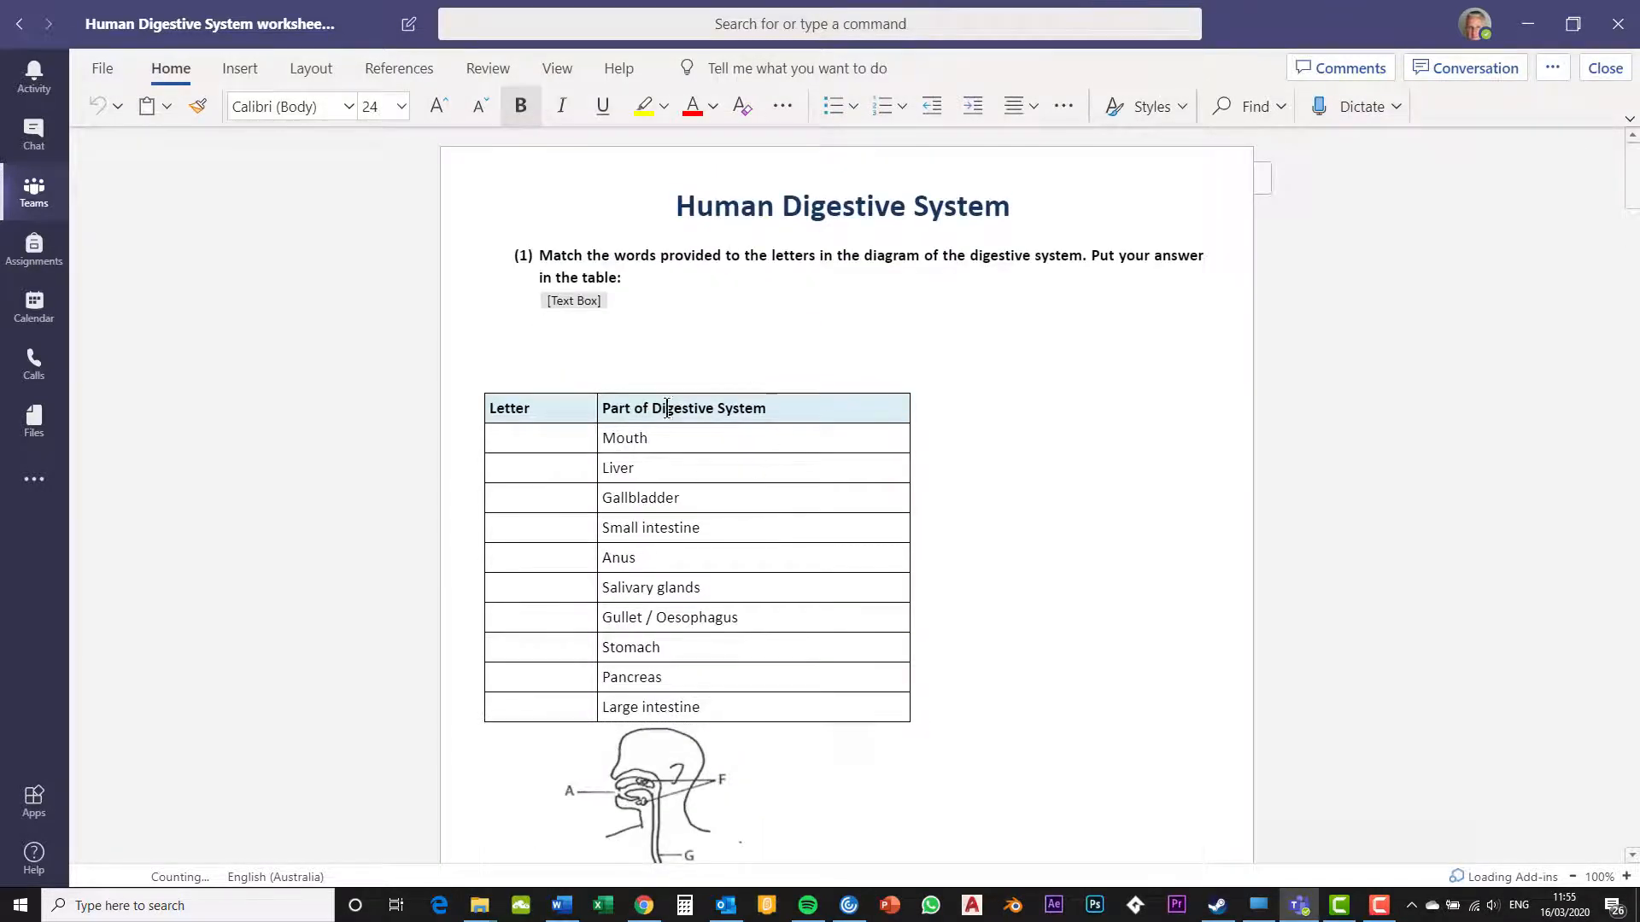
pyautogui.scroll(-7, 735, 410)
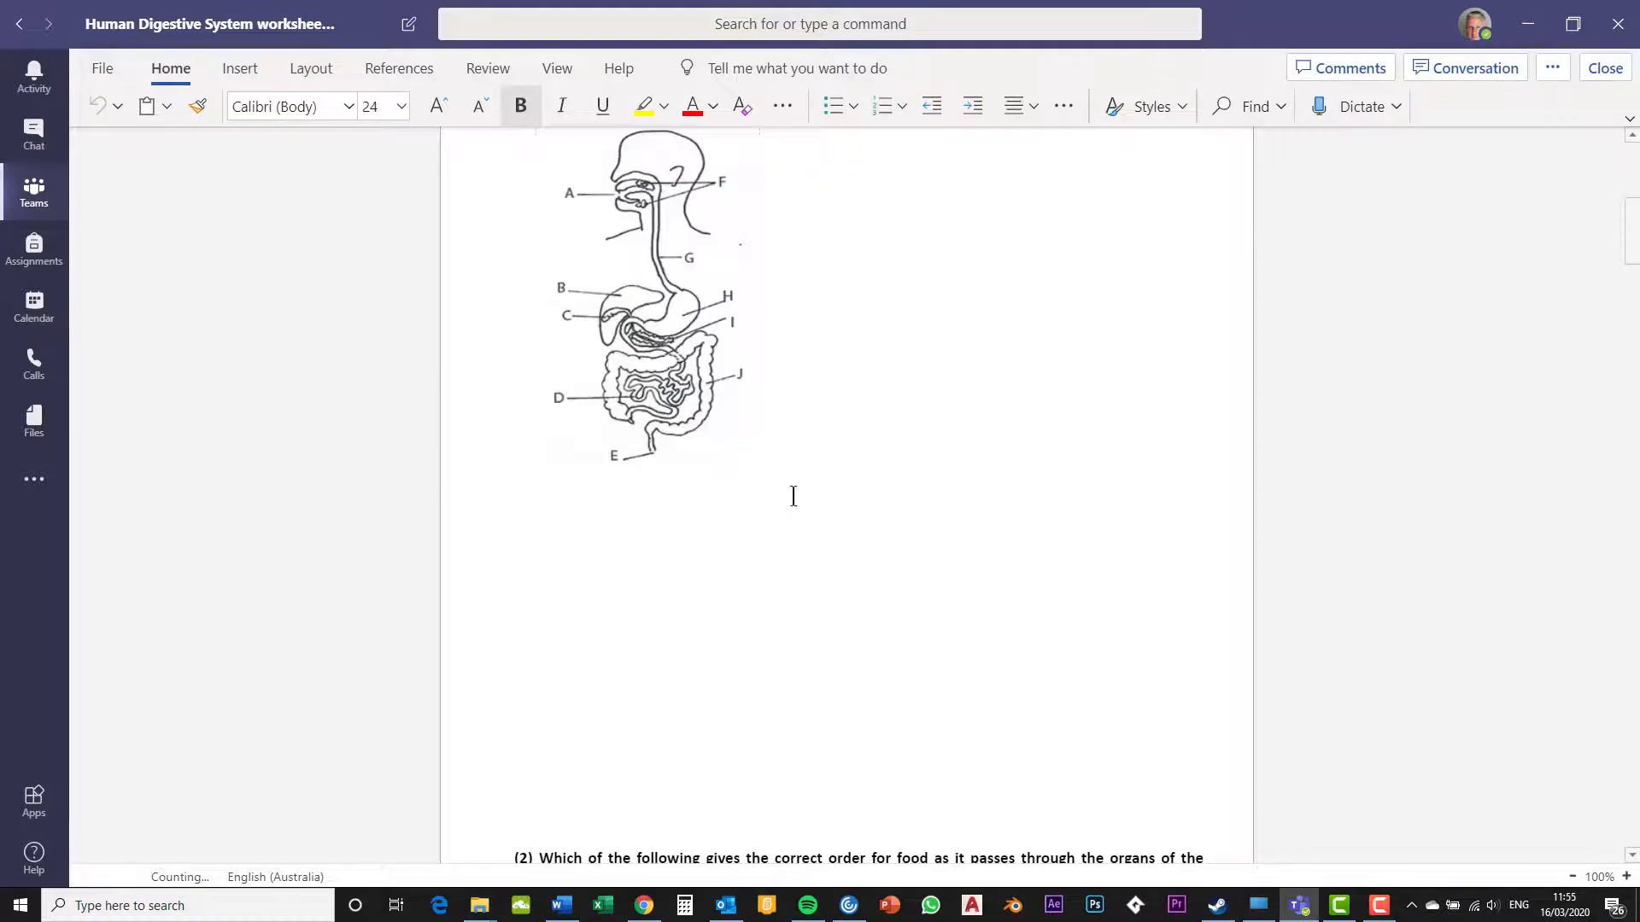
pyautogui.scroll(-1, 745, 422)
pyautogui.scroll(10, 745, 420)
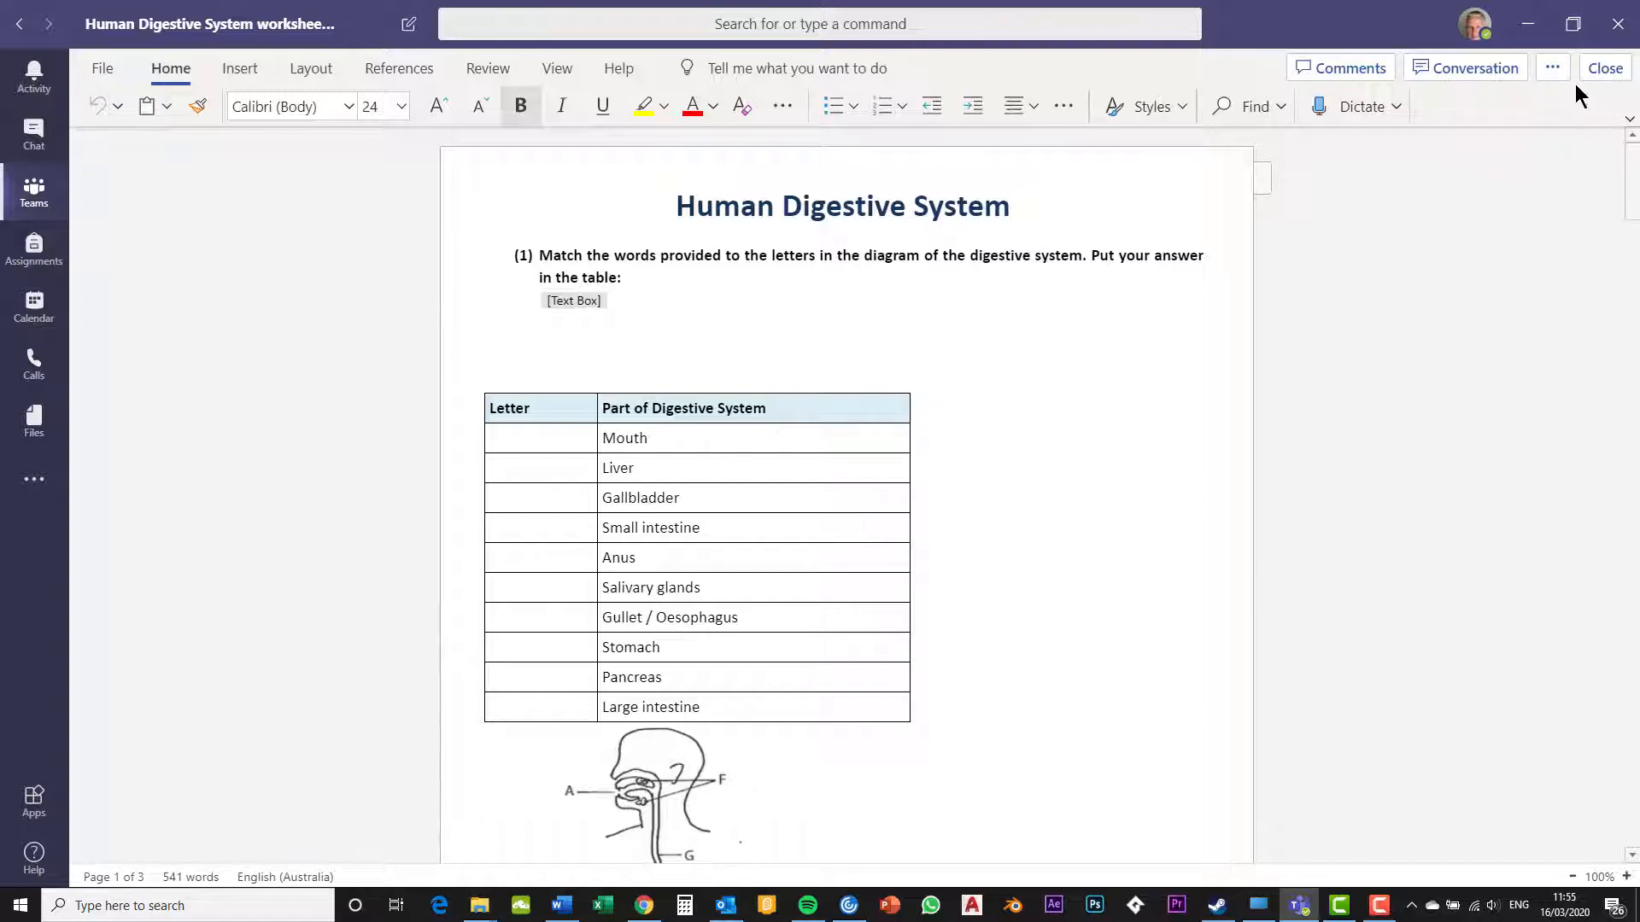
pyautogui.click(1603, 68)
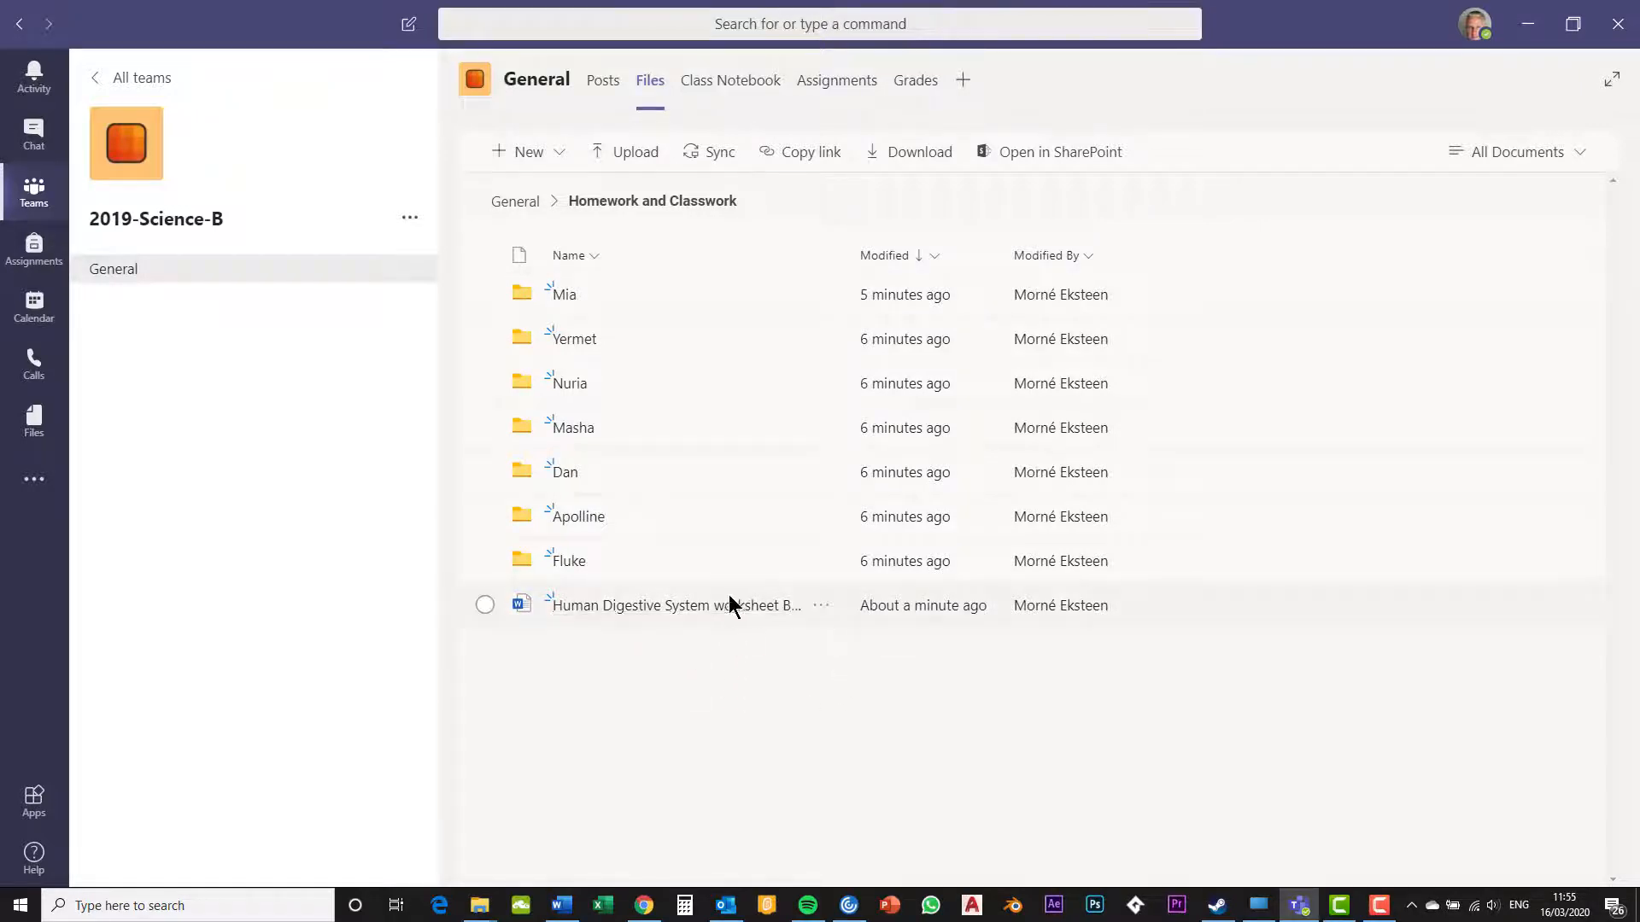
# - Download the Human Digestive System worksheet from the Homework and Classwork folder
pyautogui.click(822, 607)
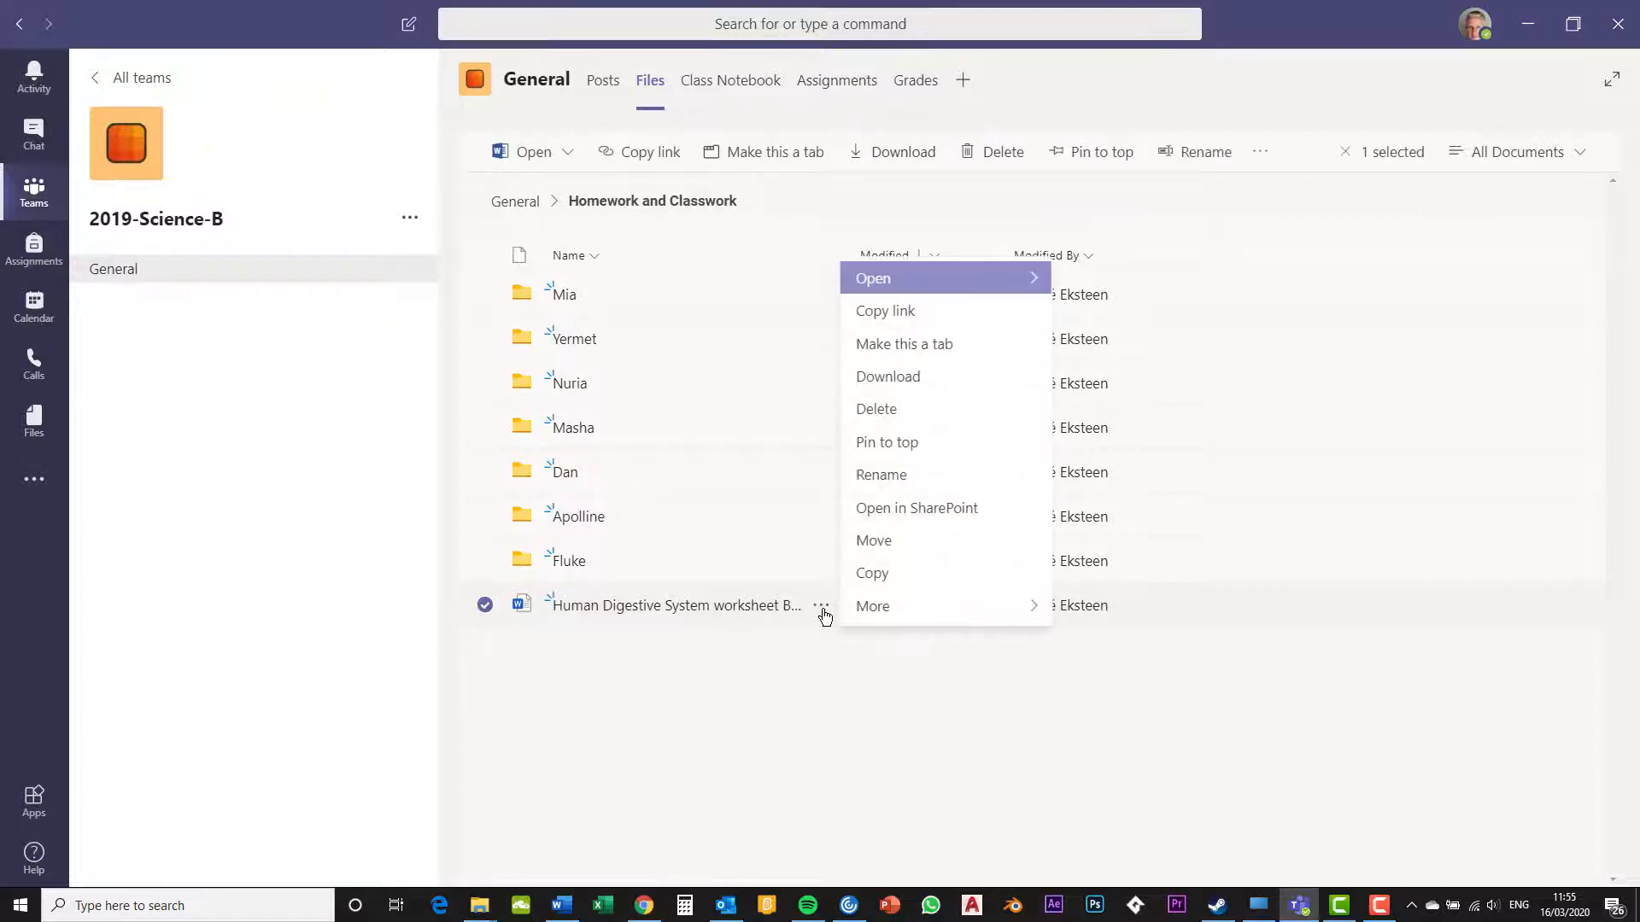
pyautogui.click(871, 381)
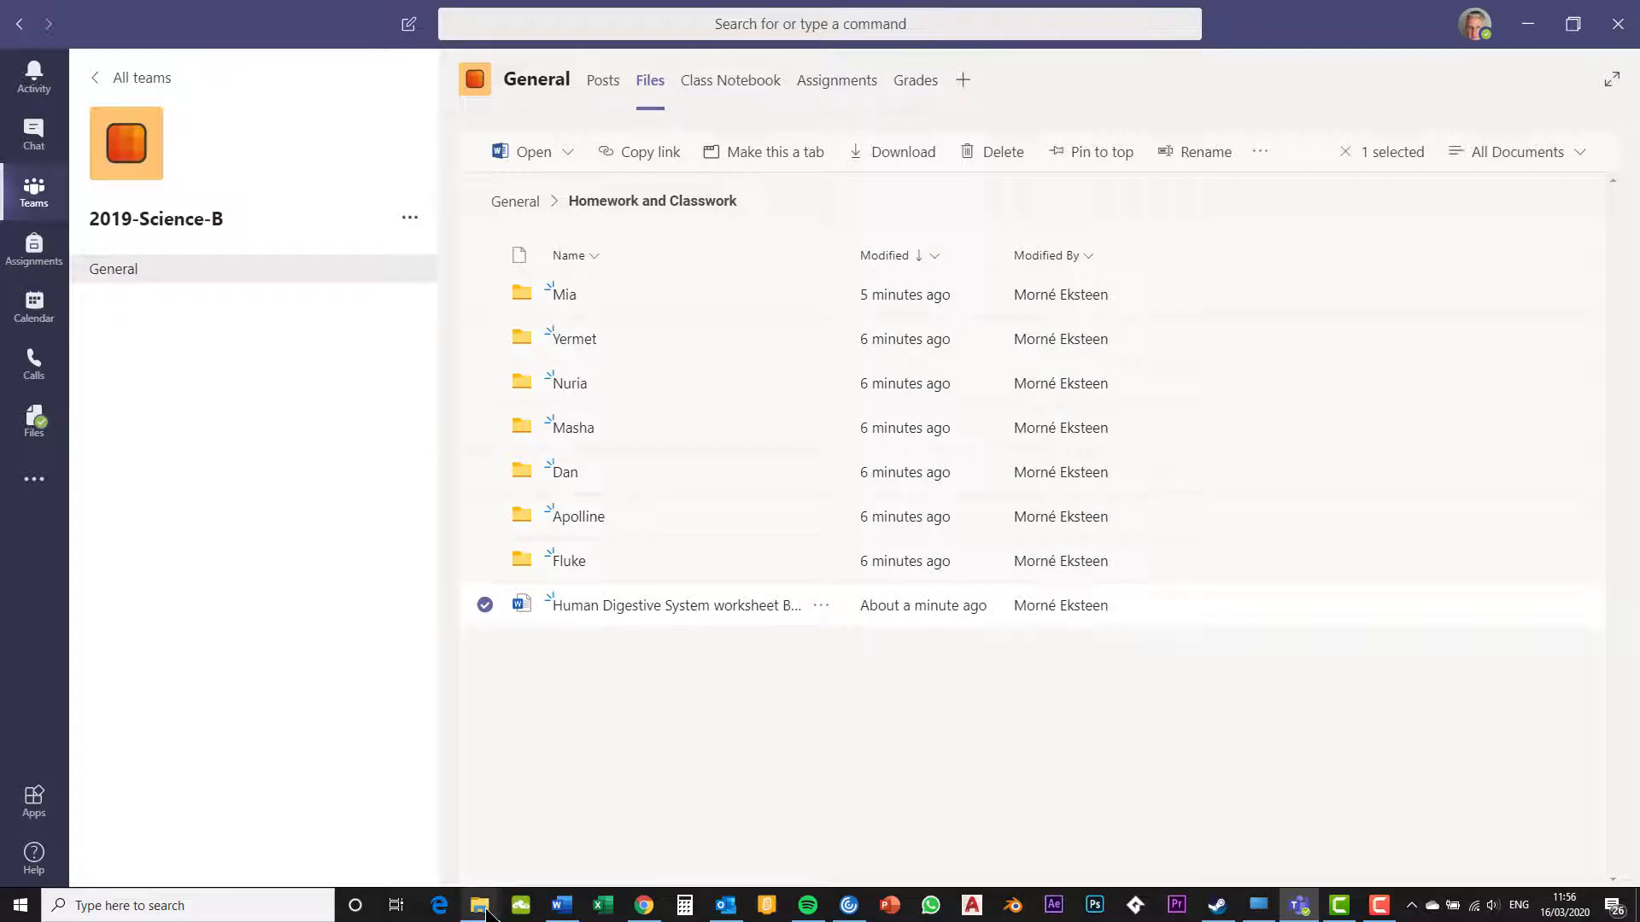
# - Switch to File Explorer and cut the downloaded Human Digestive System worksheet from the Downloads folder
pyautogui.moveTo(482, 914)
pyautogui.click(627, 837)
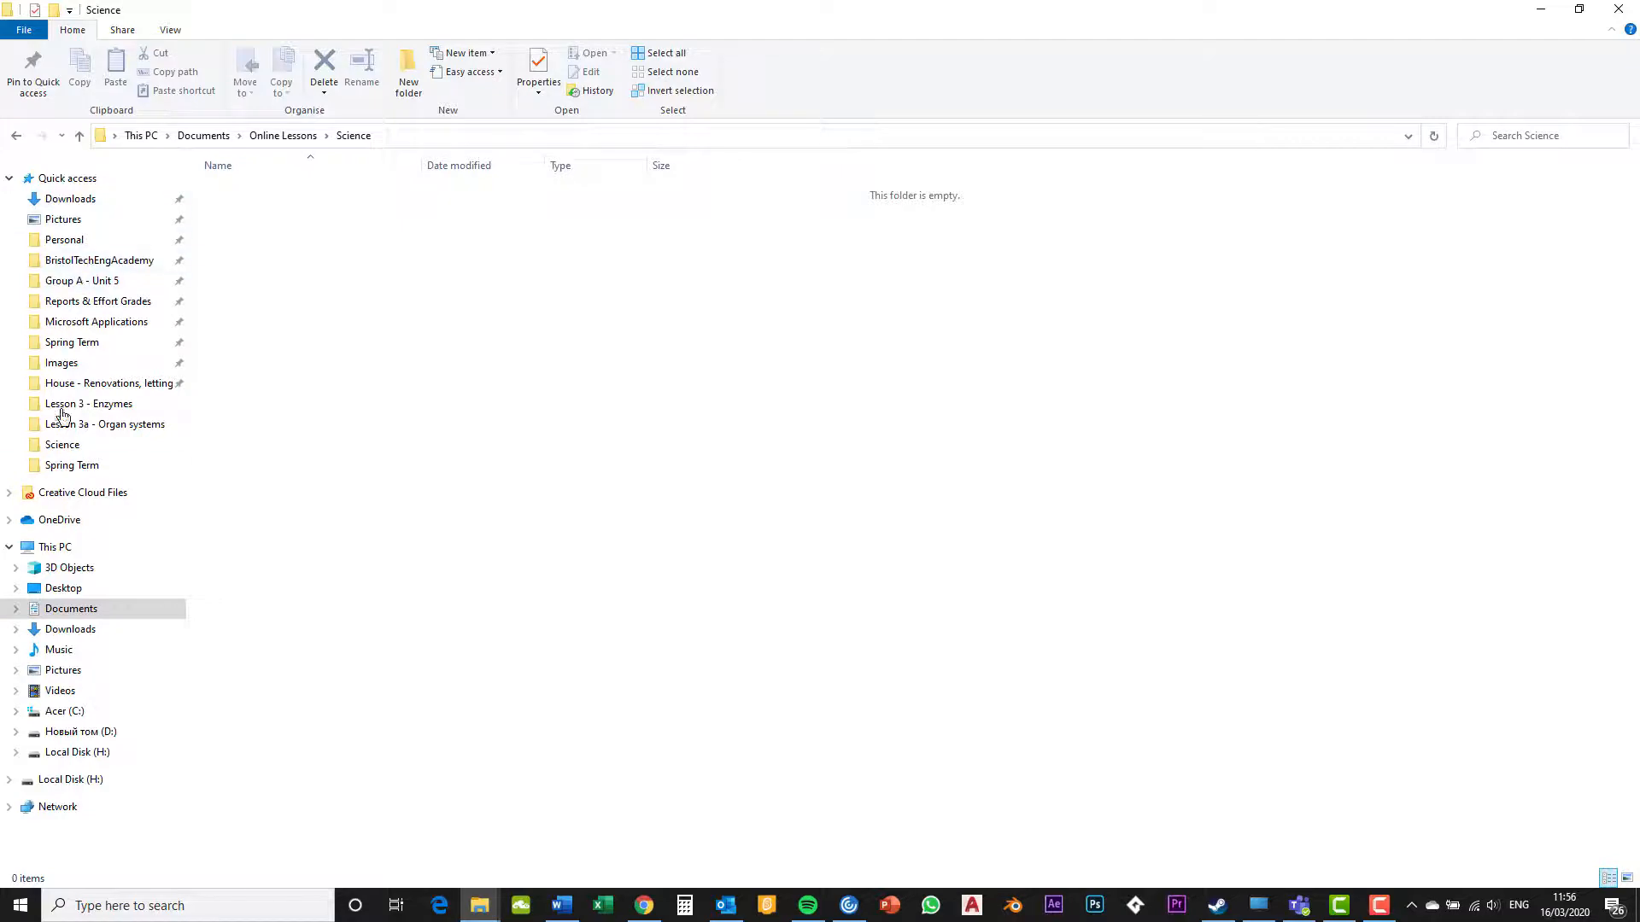
pyautogui.click(72, 201)
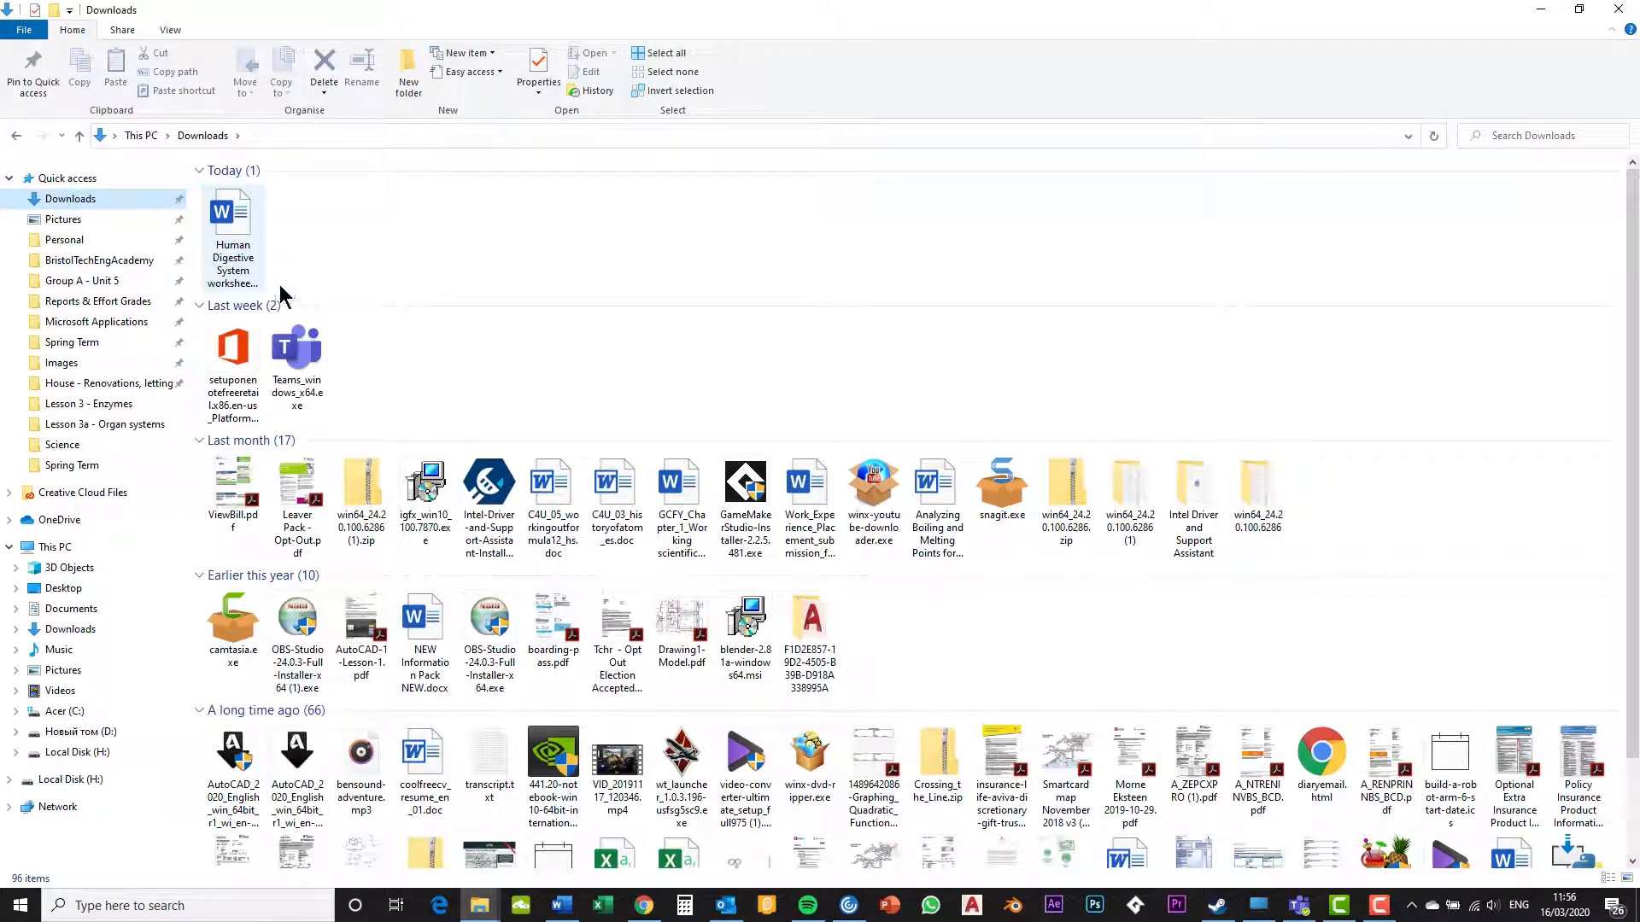
pyautogui.rightClick(231, 227)
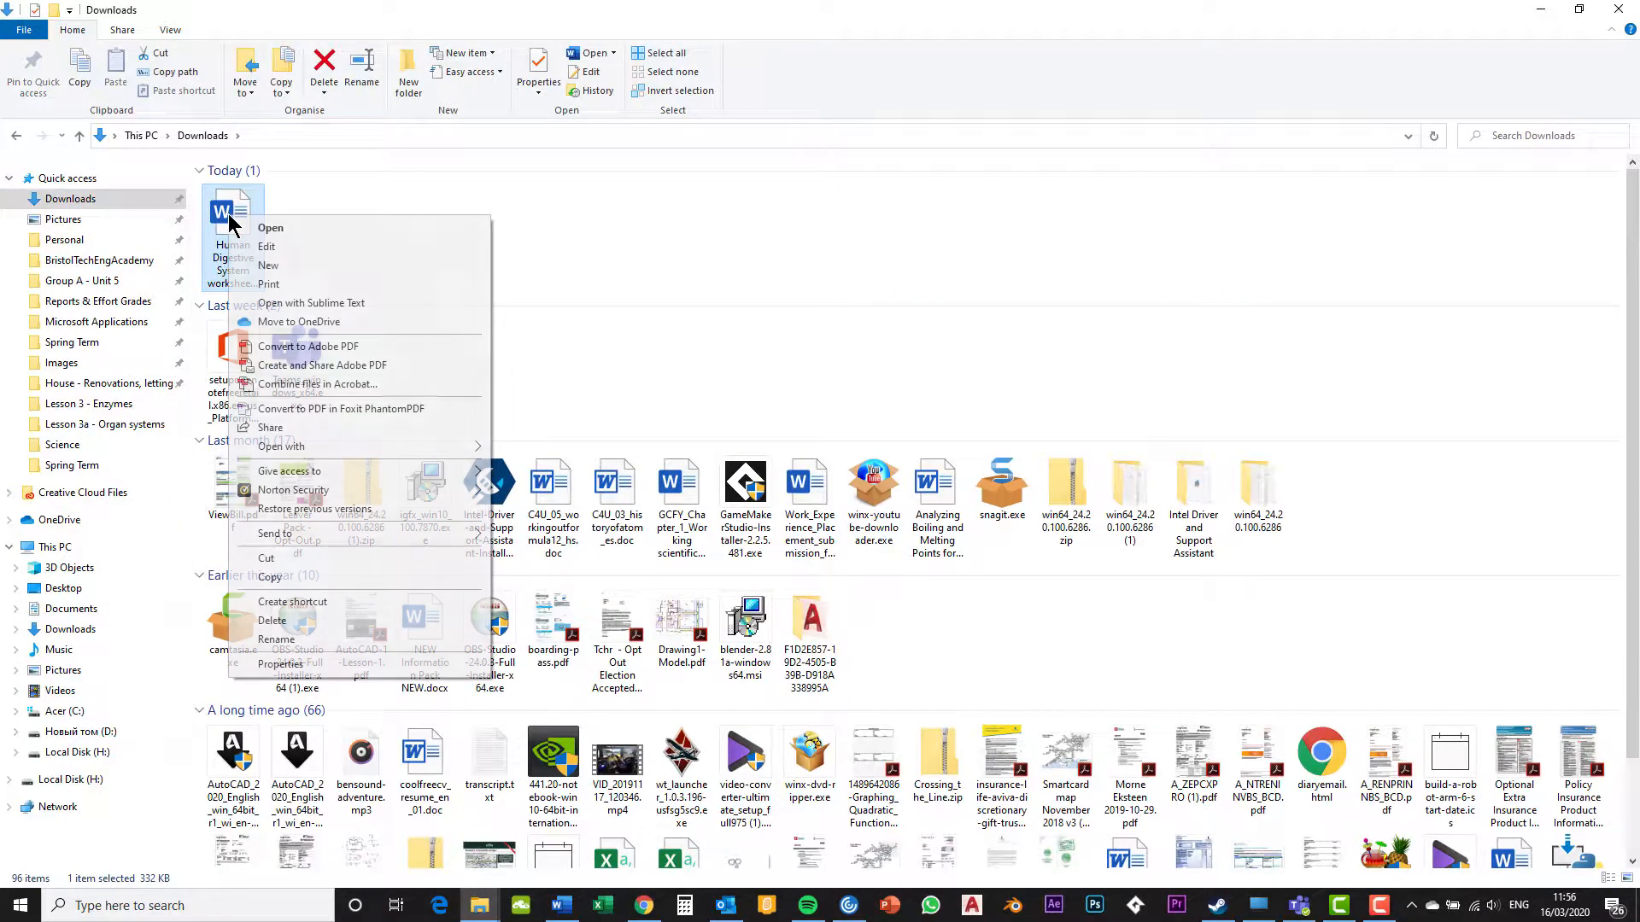
pyautogui.click(301, 559)
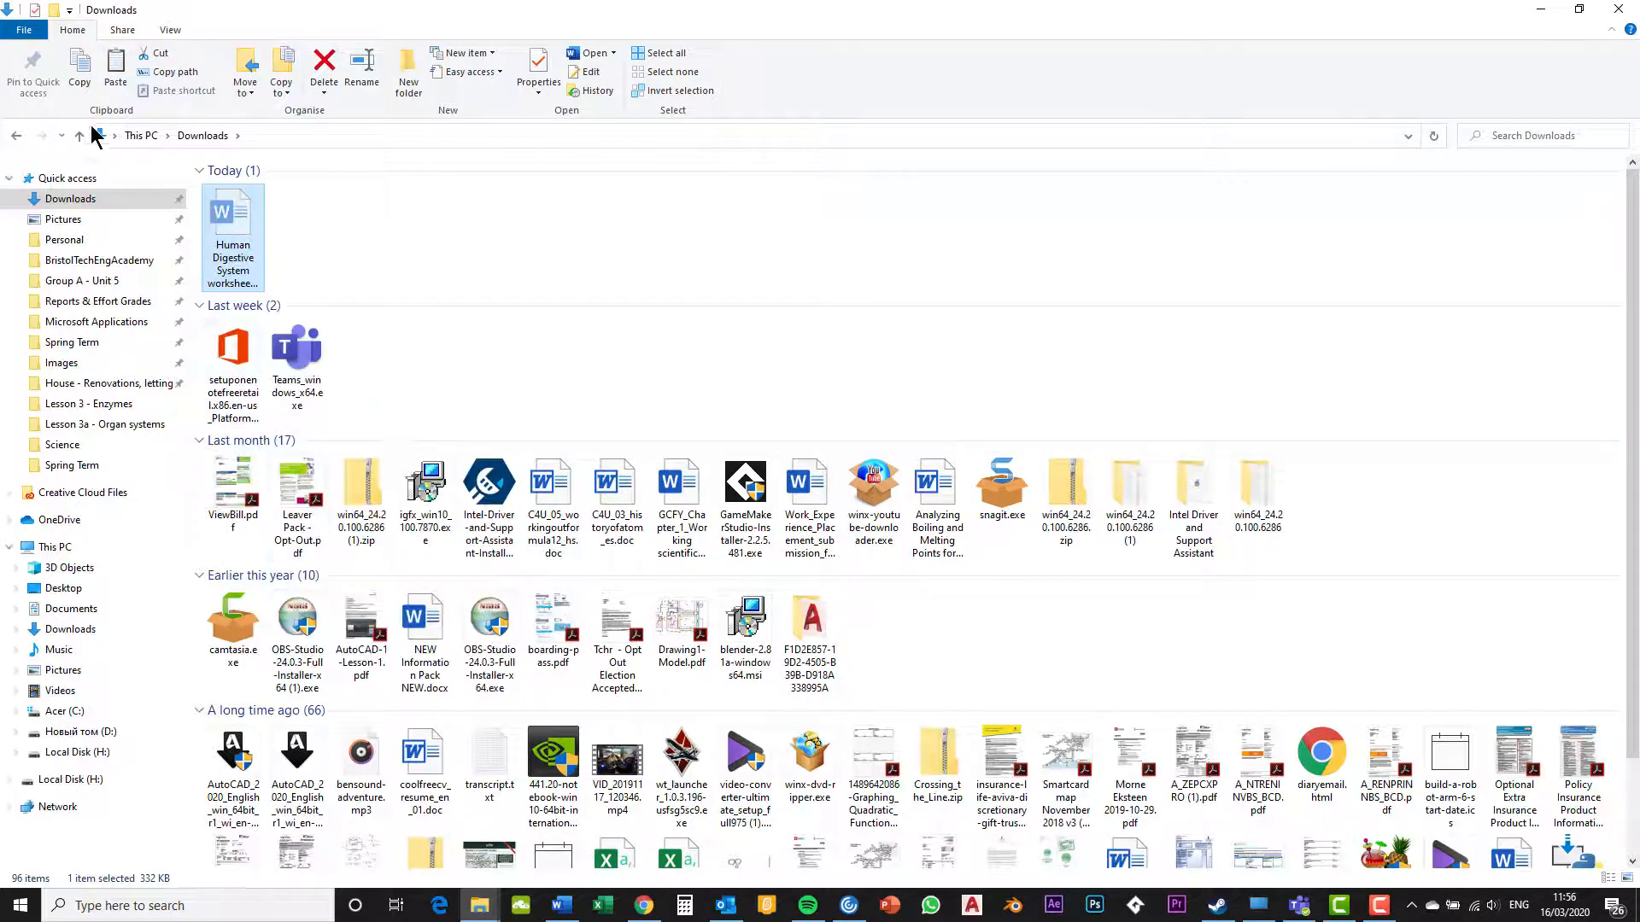
# - Return to the Science folder inside Online Lessons and paste the cut worksheet there
pyautogui.click(16, 138)
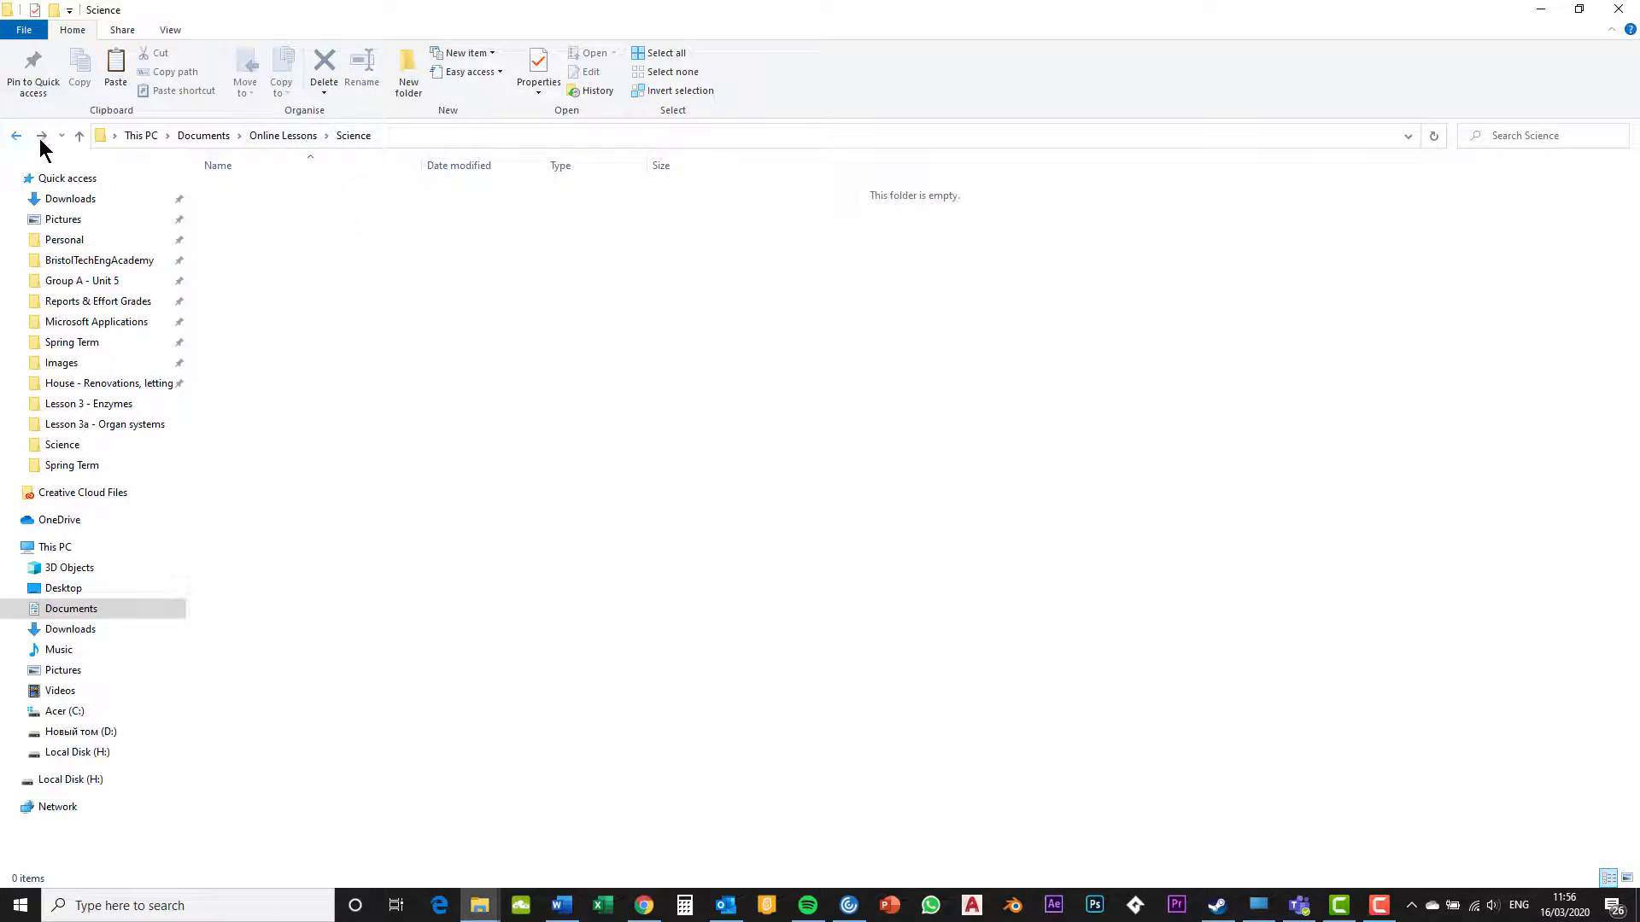
pyautogui.rightClick(285, 275)
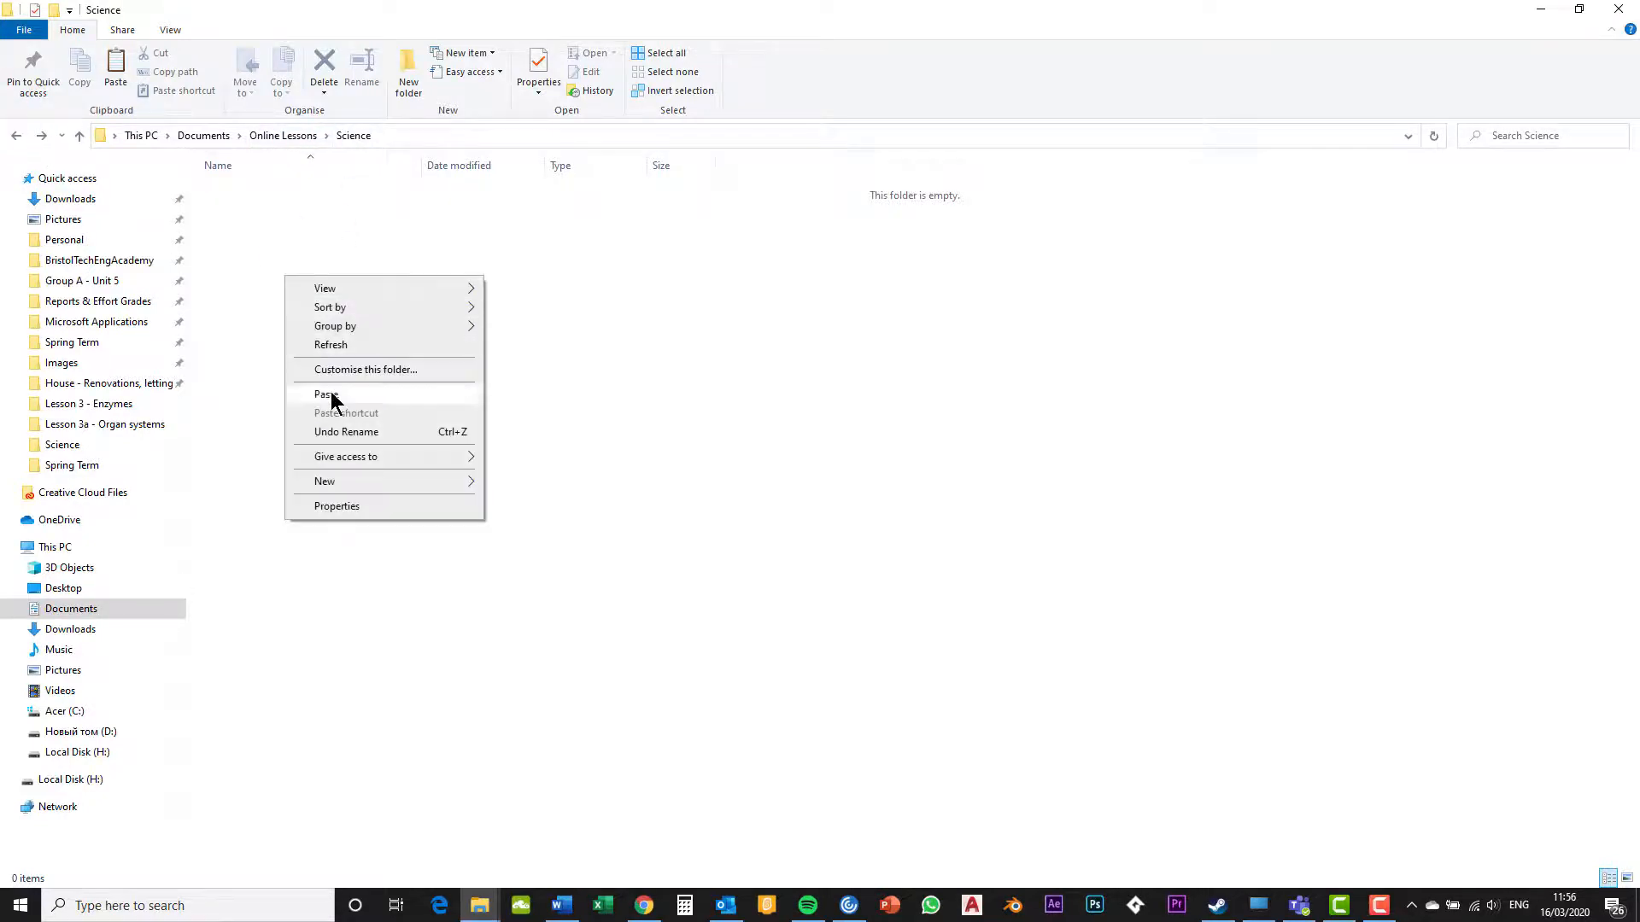
pyautogui.click(329, 395)
pyautogui.click(346, 299)
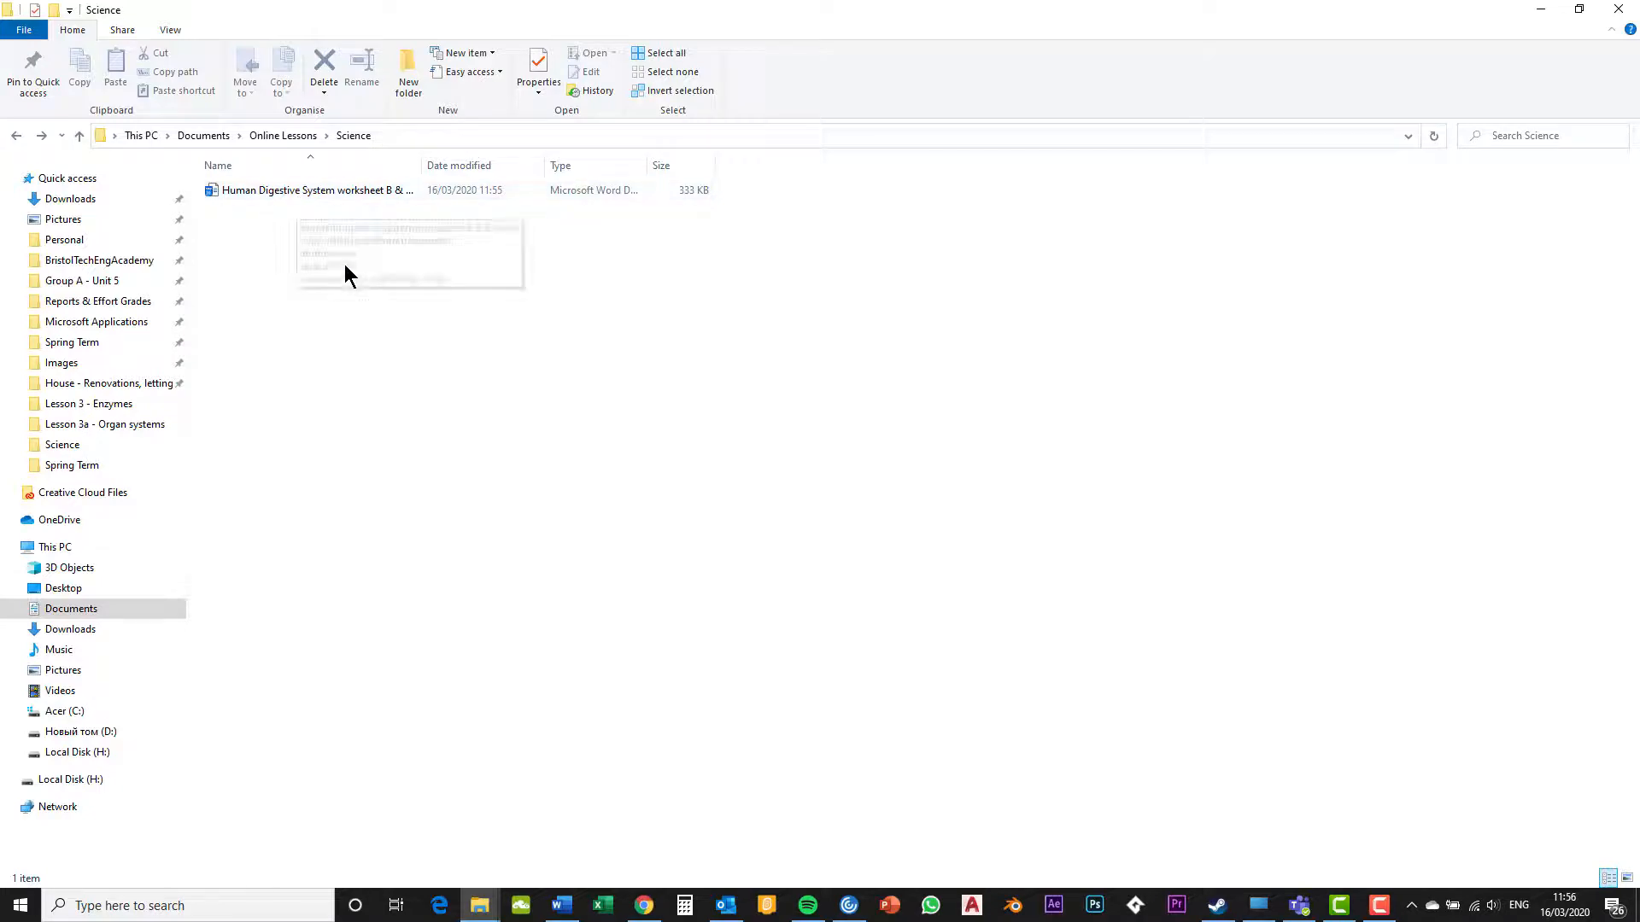
# - Open the Human Digestive System worksheet from the Science folder in Word and enable editing to work on question 1
pyautogui.doubleClick(299, 191)
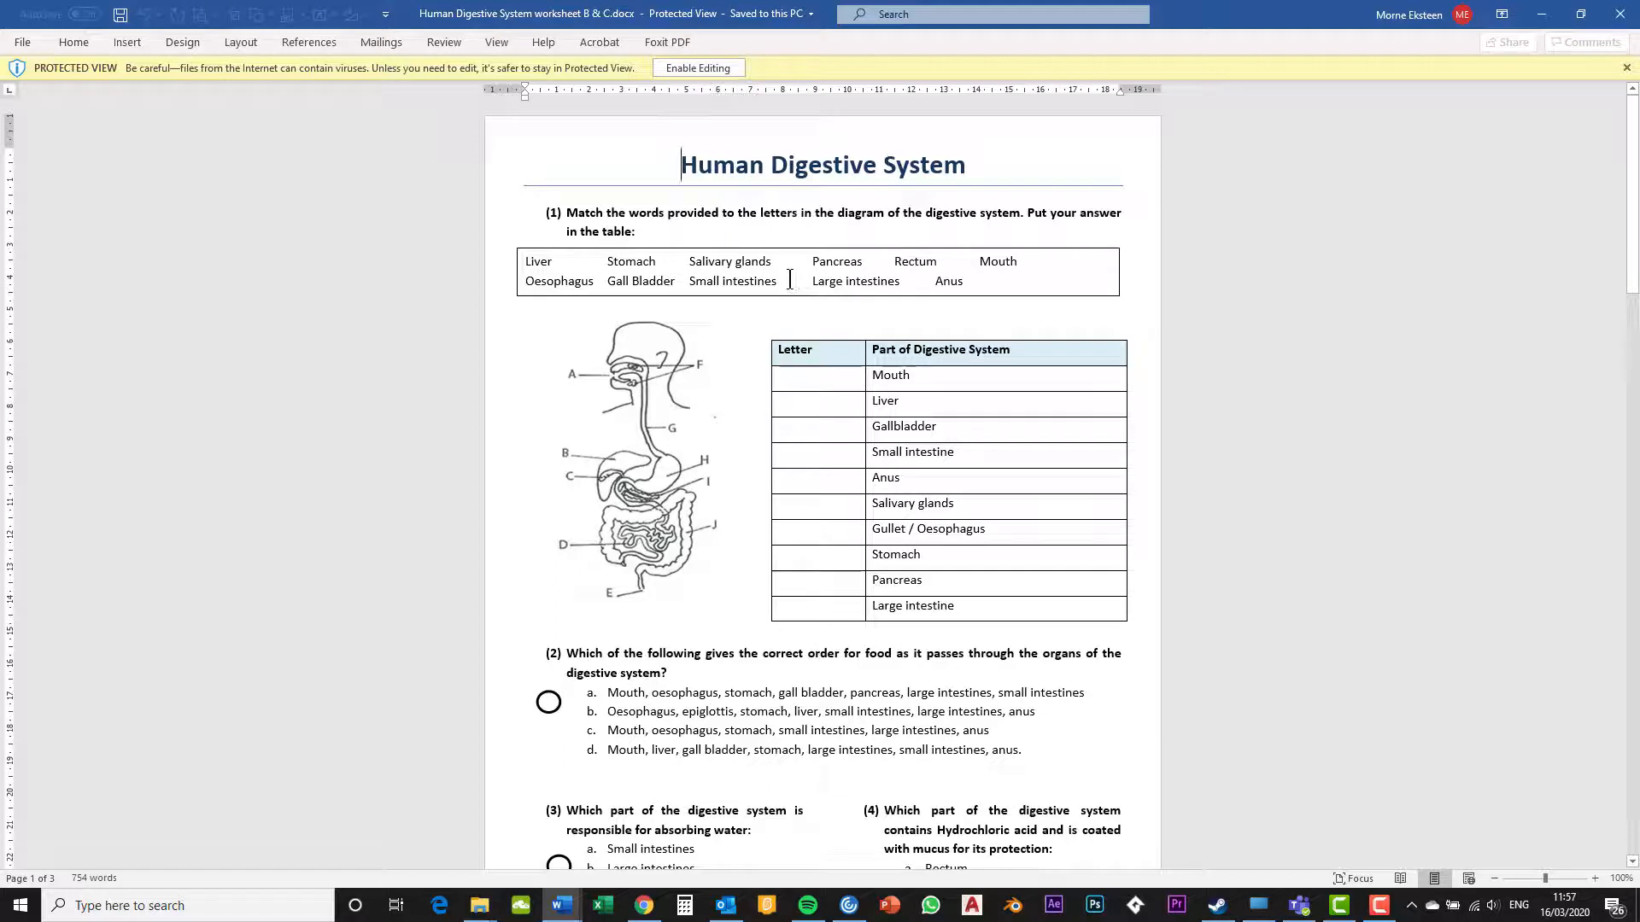
pyautogui.click(710, 67)
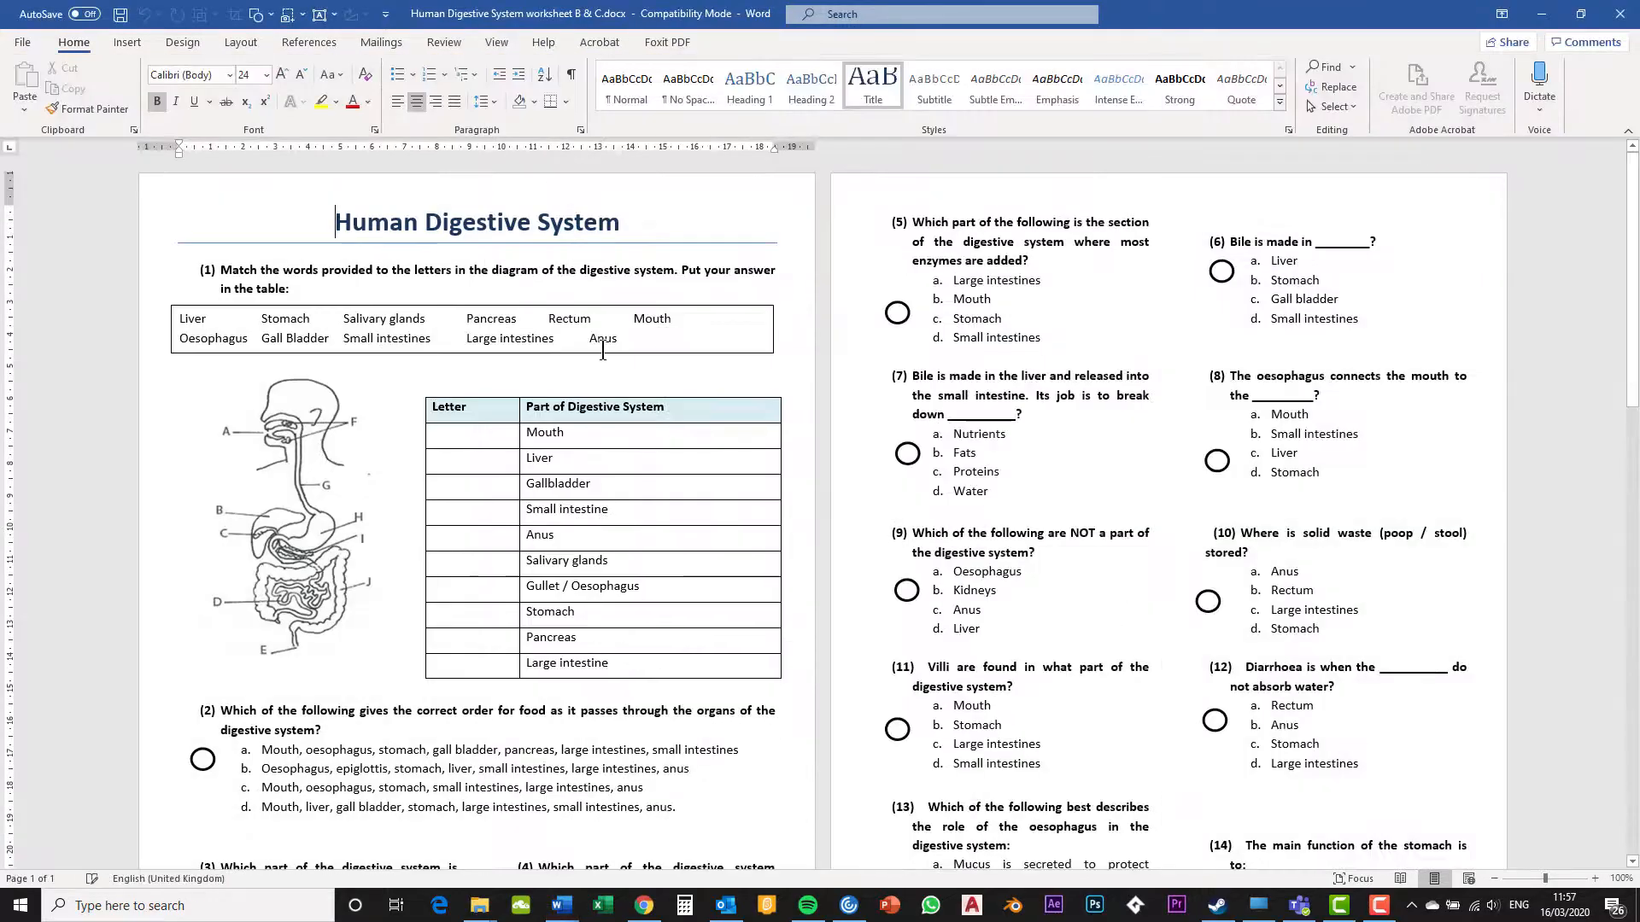
pyautogui.scroll(10, 603, 350)
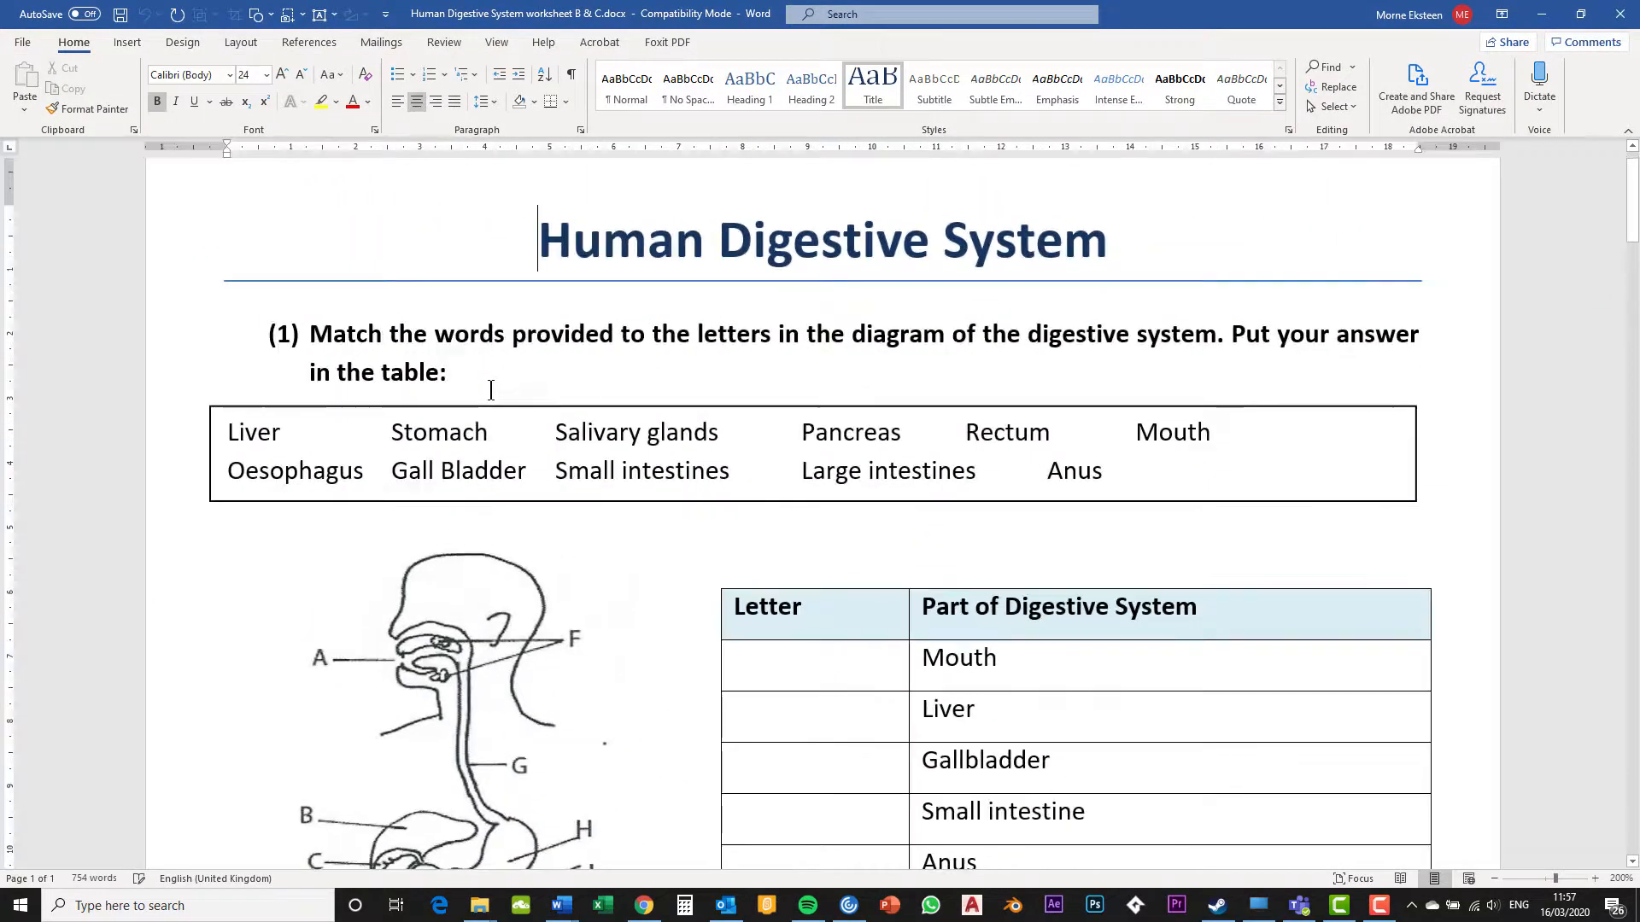
pyautogui.scroll(2, 491, 390)
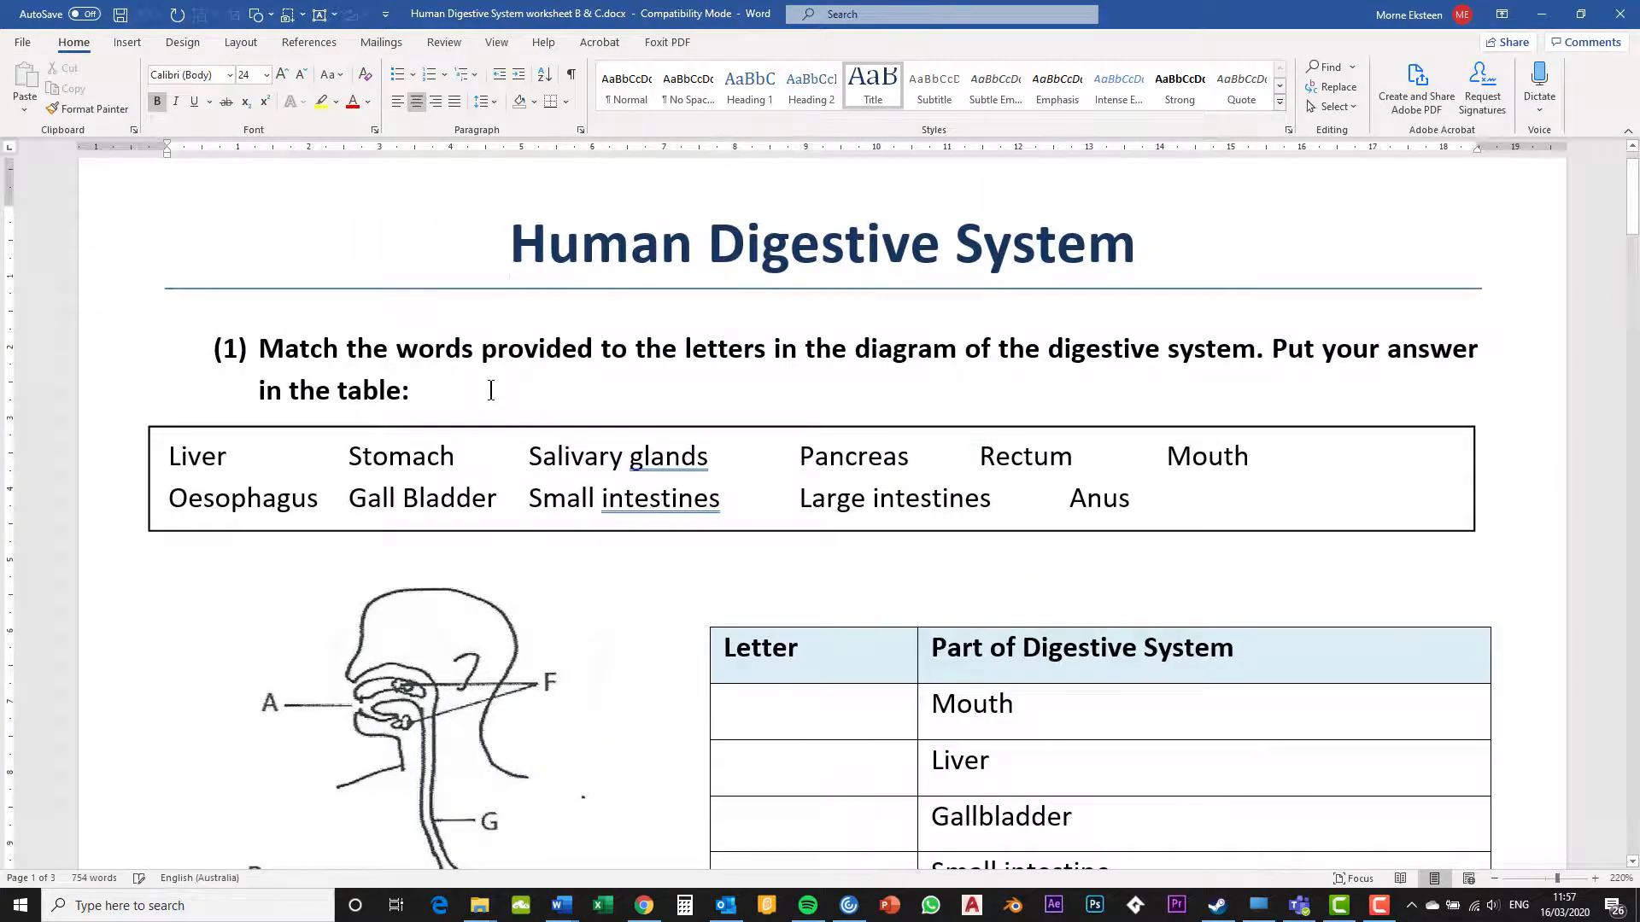
pyautogui.scroll(-2, 491, 390)
pyautogui.scroll(1, 491, 390)
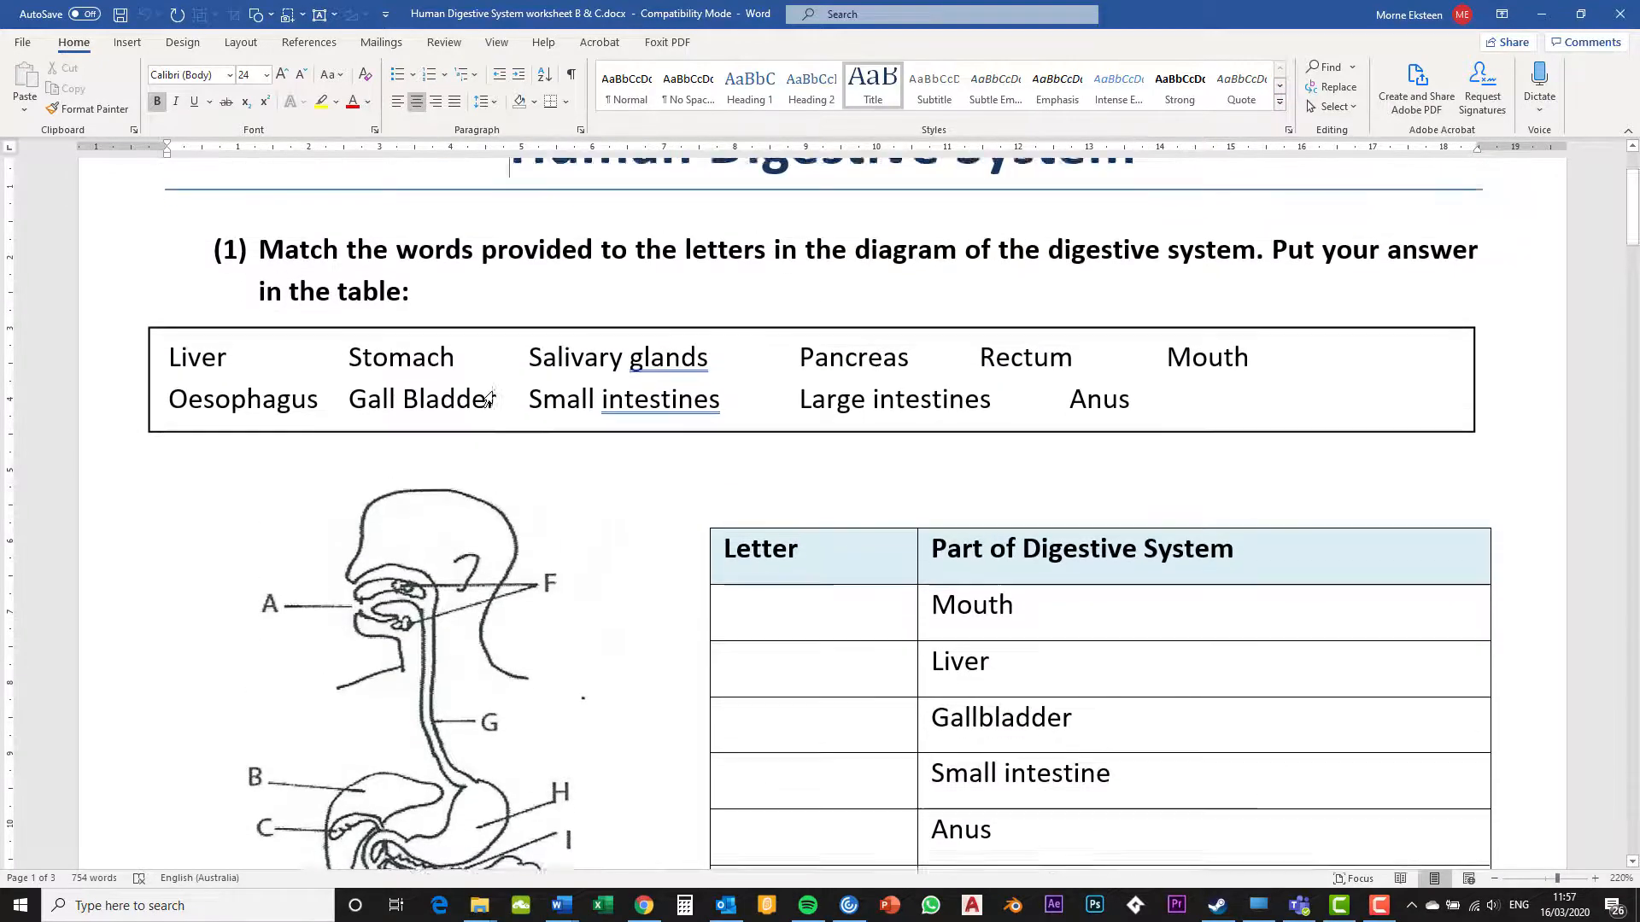